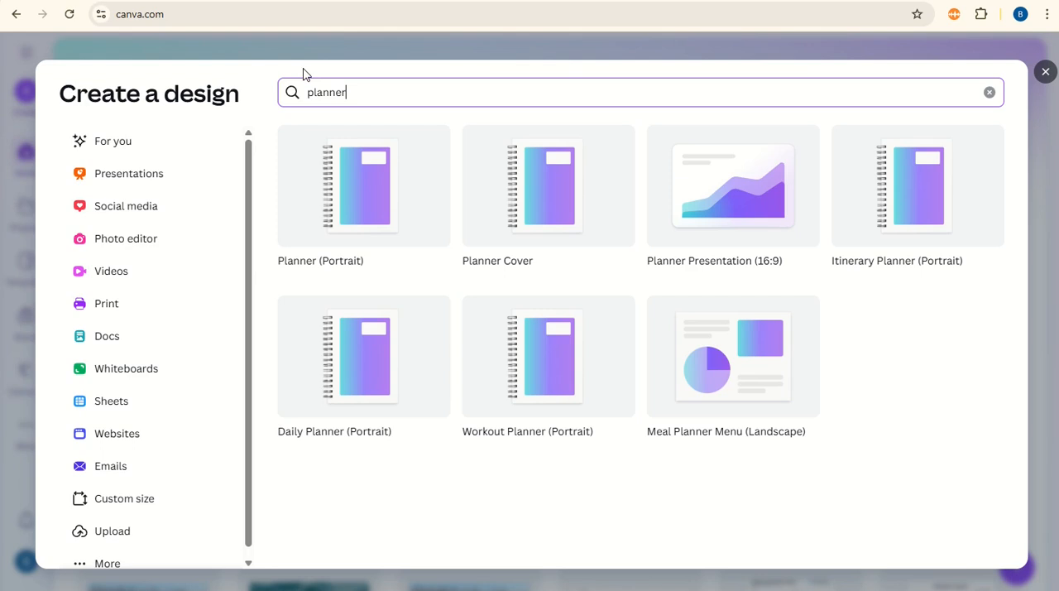
Step: Create a blank Planner (Portrait) design and dismiss the letterhead printing offer
click(384, 172)
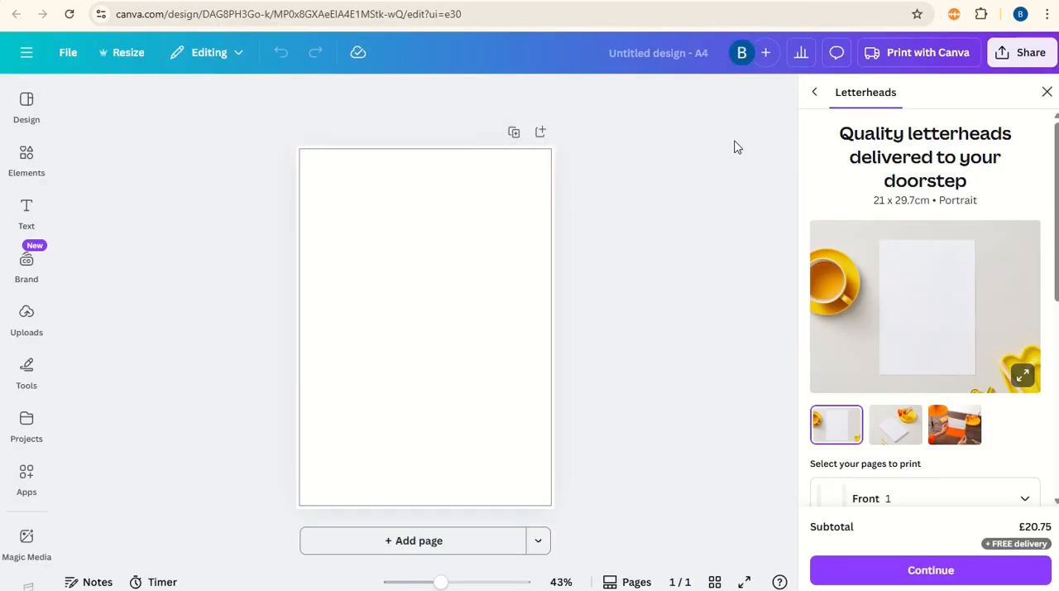
click(1047, 92)
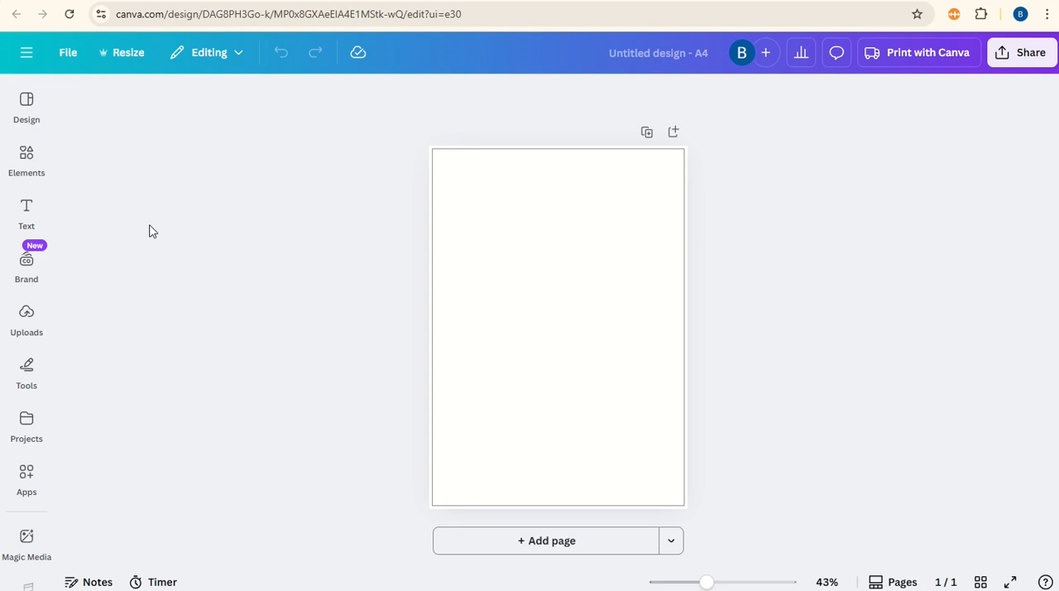
Step: Add a heading reading MONTHLY in the Higuen Elegant Serif font near the page's upper-left corner
click(26, 212)
click(166, 336)
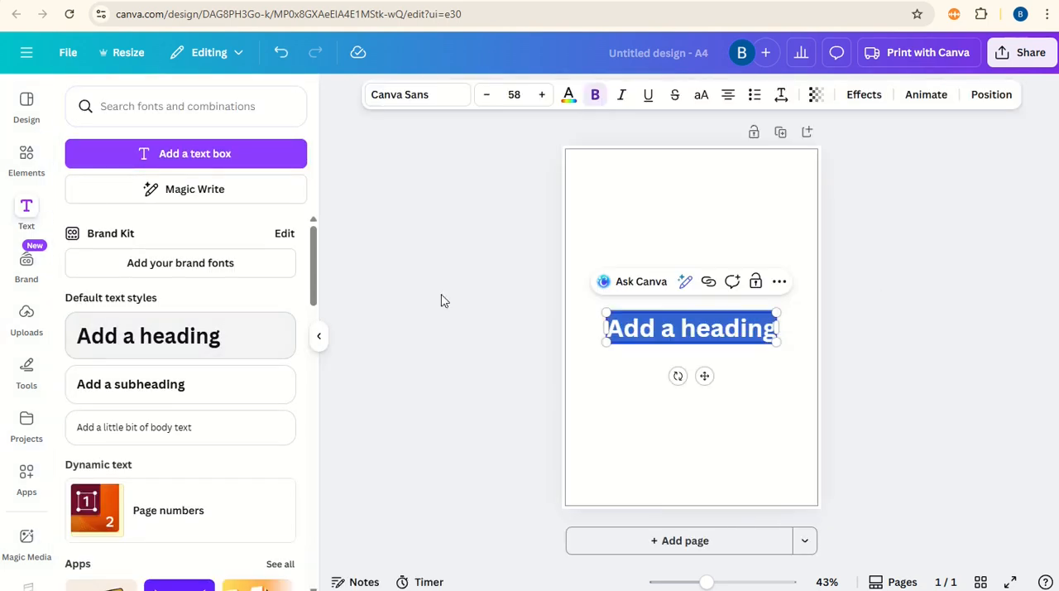
click(416, 95)
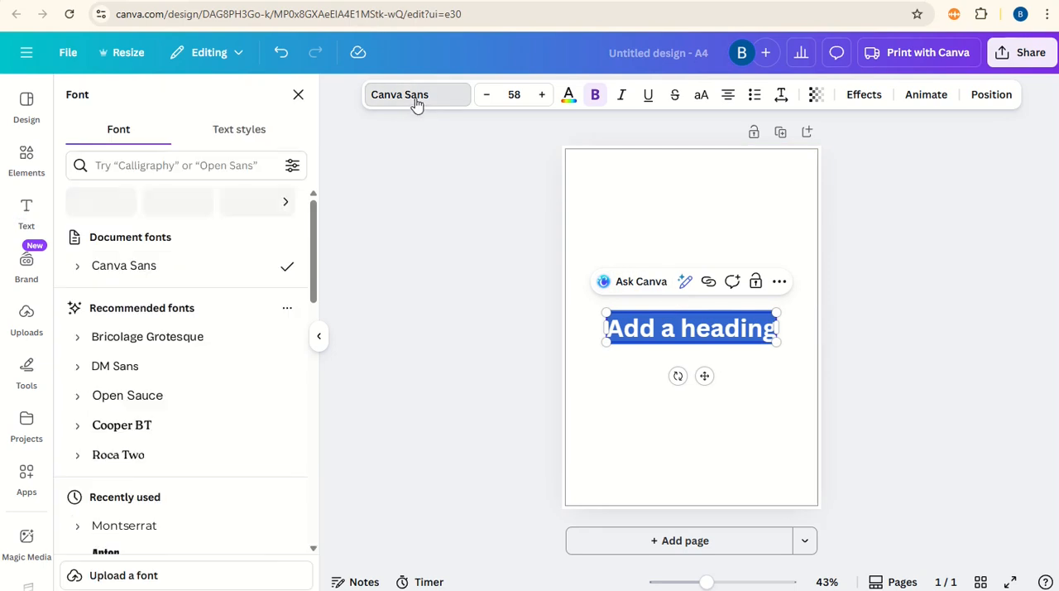
click(157, 166)
text(hi)
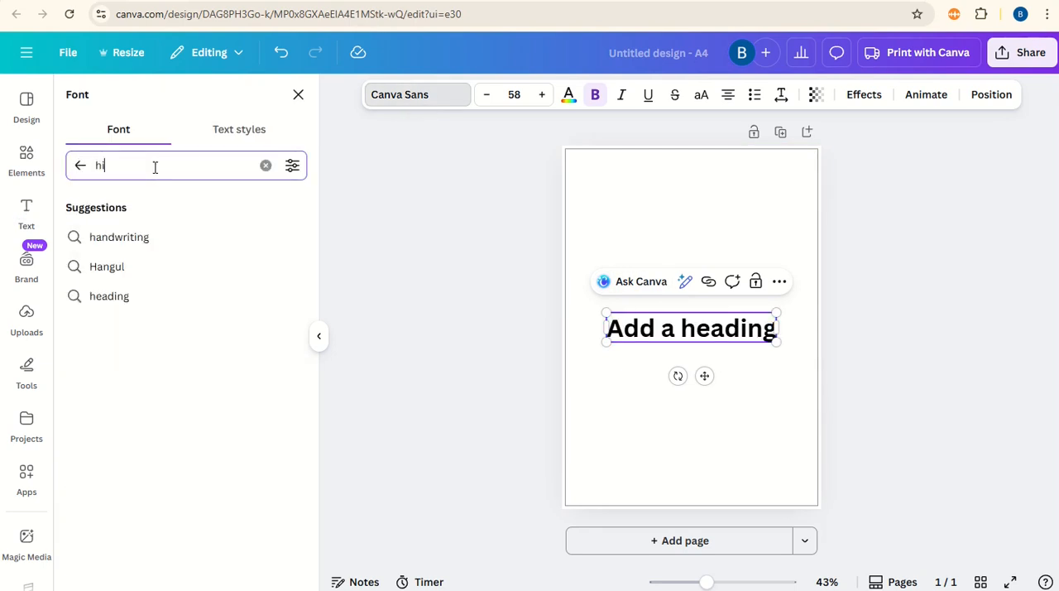
text(guen)
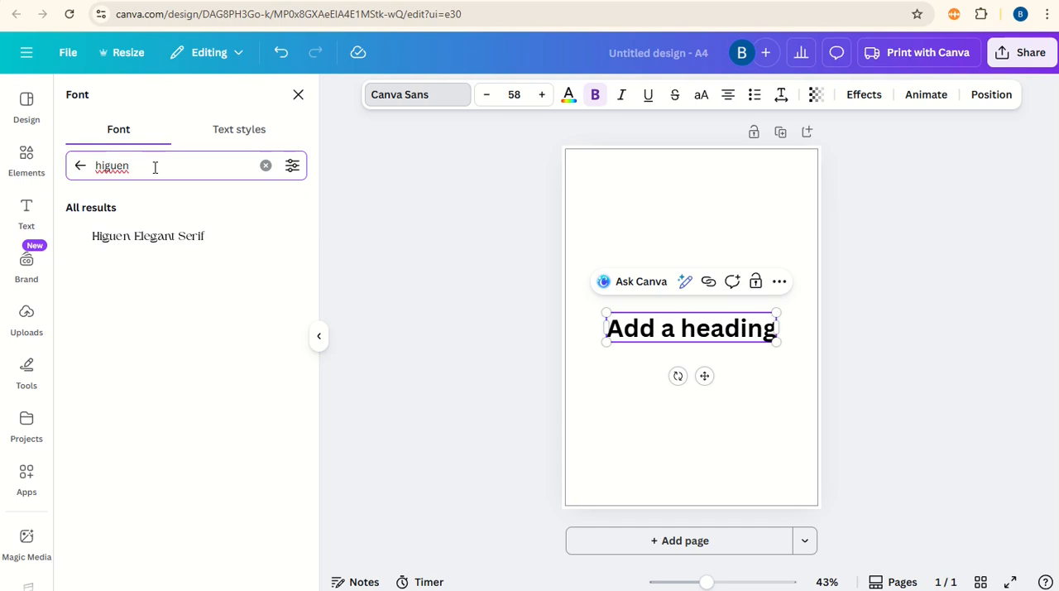
click(169, 242)
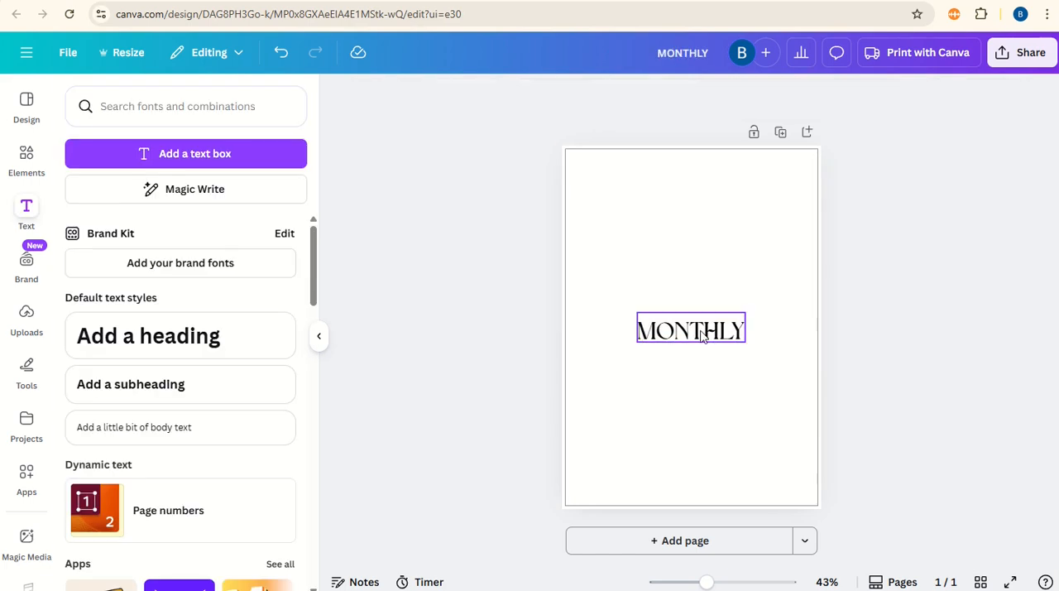
drag(702, 333, 656, 181)
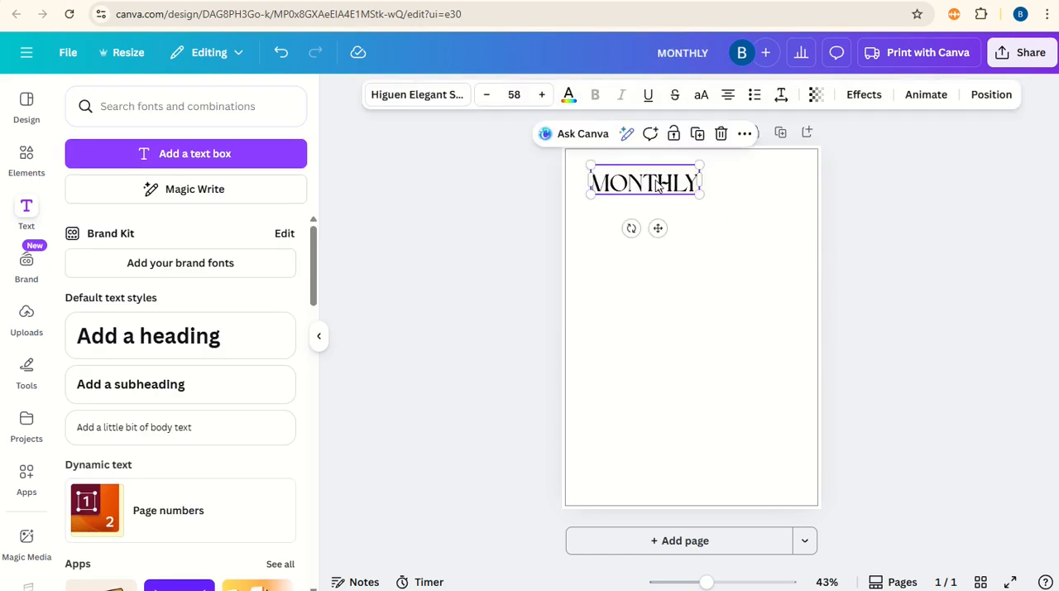
click(675, 305)
Step: Duplicate the MONTHLY heading, place the copy below it and change its text to PLANNER
click(604, 193)
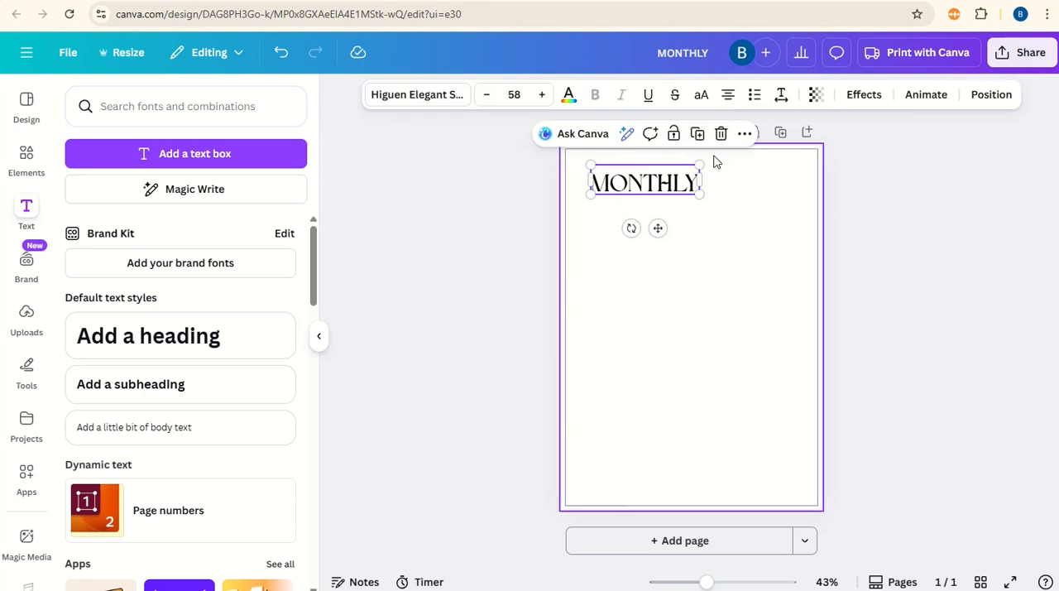
click(696, 133)
drag(672, 192, 692, 269)
double_click(684, 265)
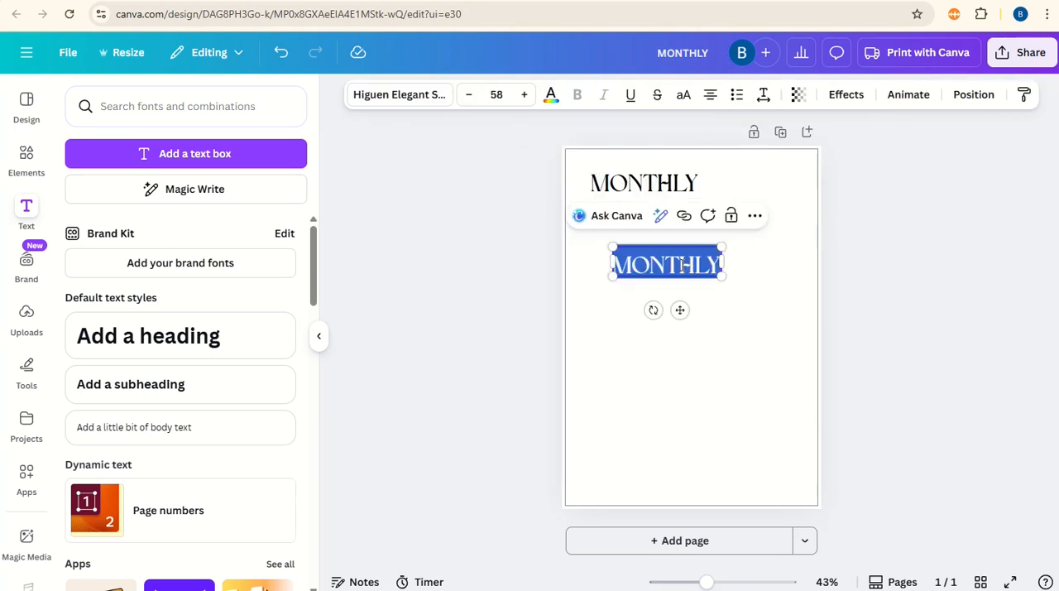
text(PLANNER)
key(Escape)
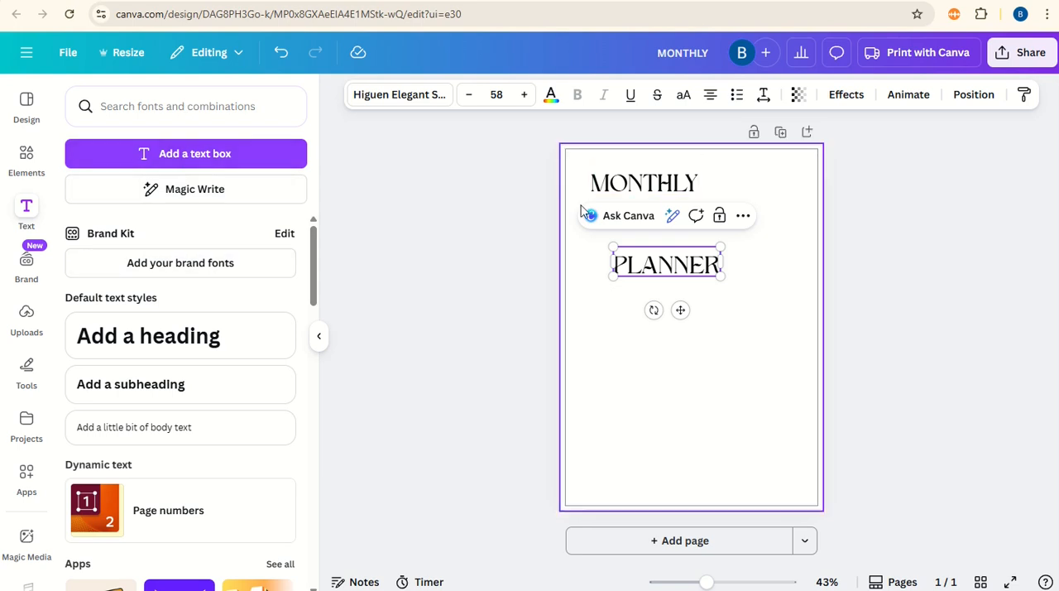
Step: Set the font of the PLANNER text to Buongiorno Rastellino
click(399, 95)
click(196, 170)
double_click(197, 170)
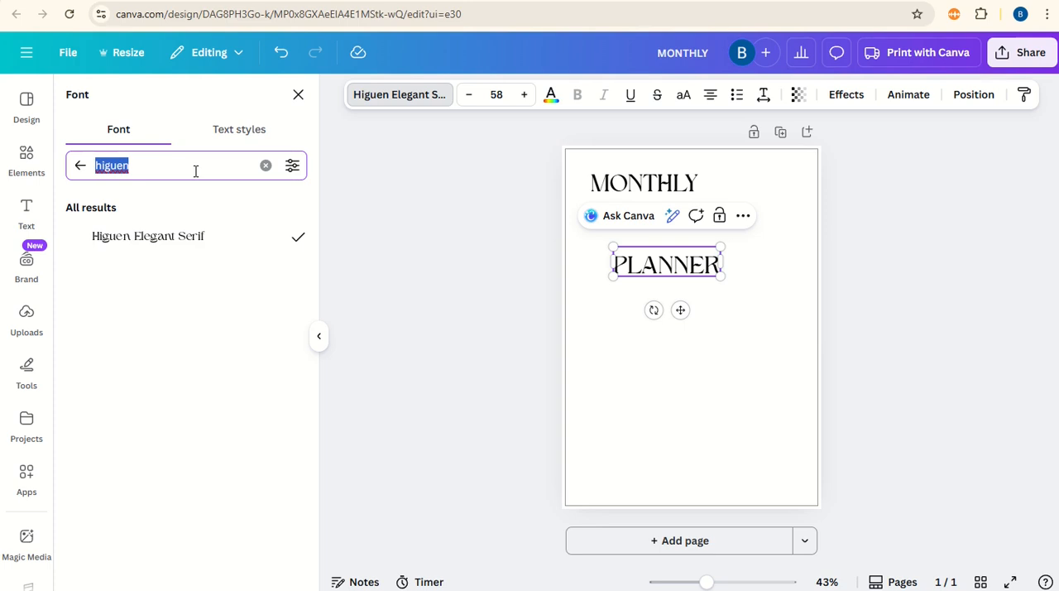
text(buor)
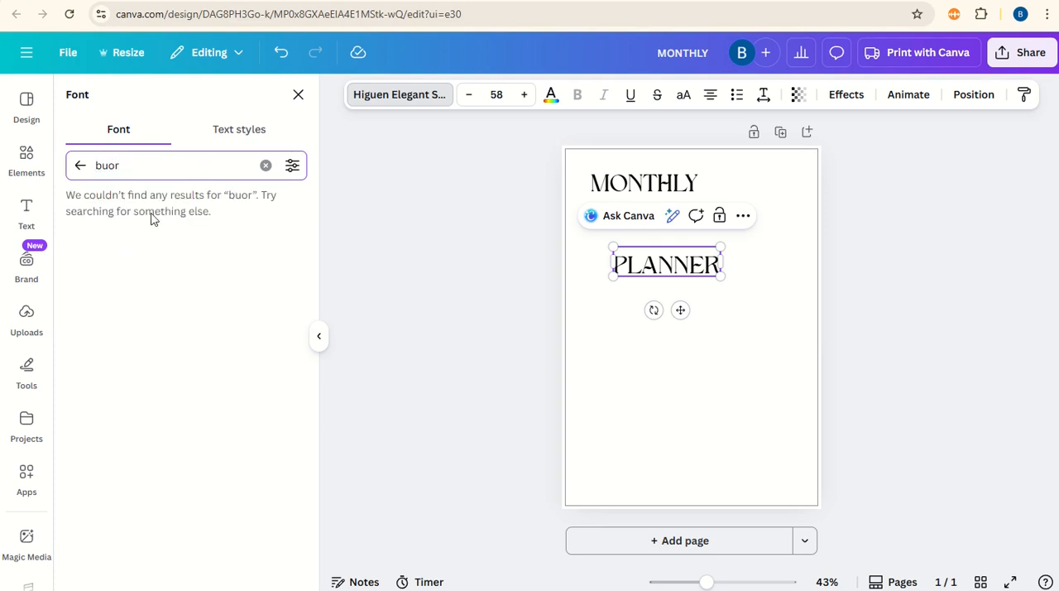
key(BackSpace)
text(n)
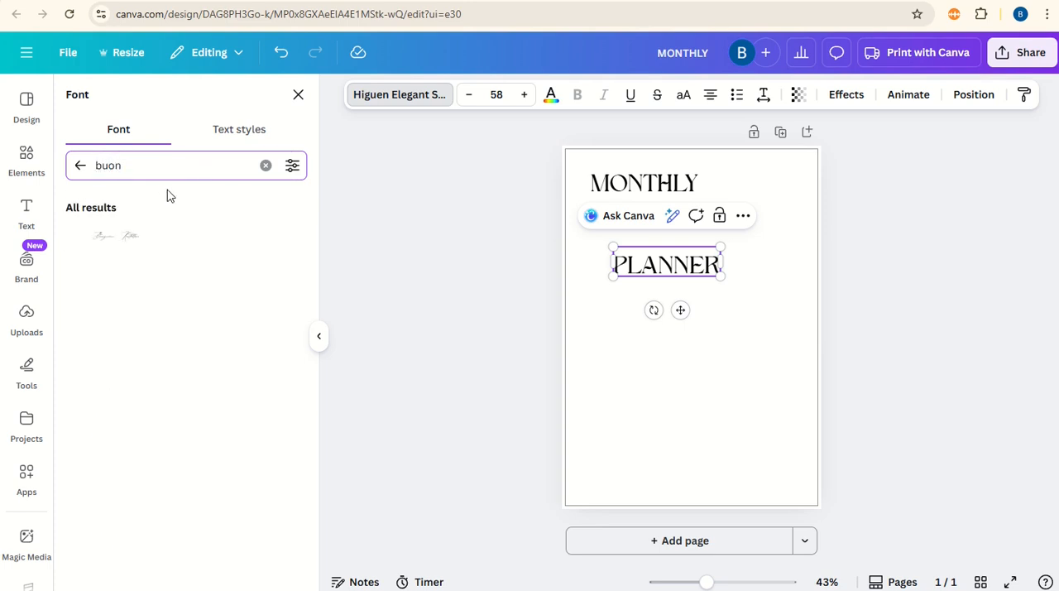
click(111, 247)
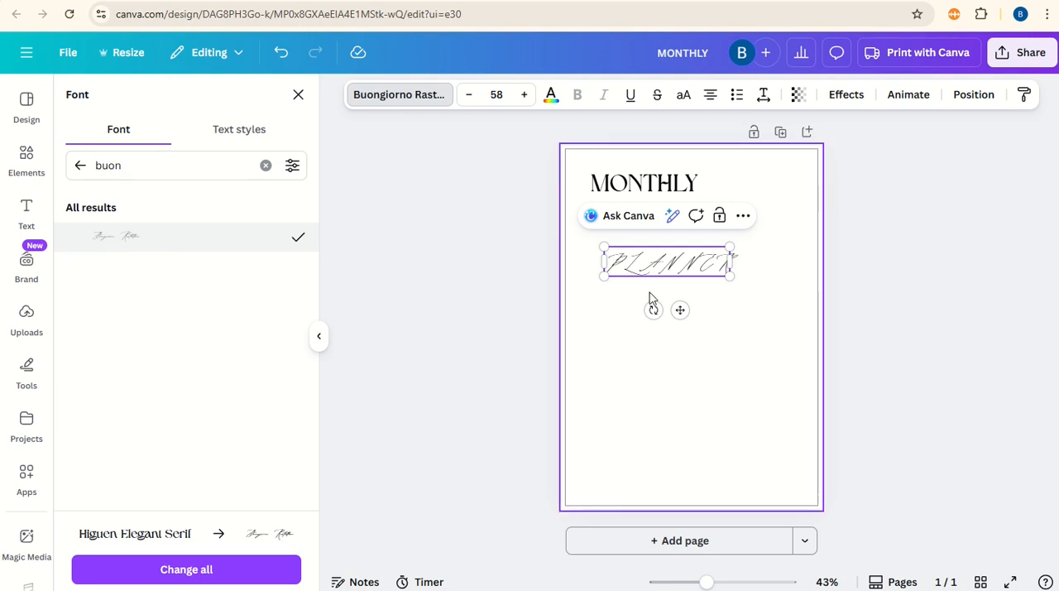
Step: Retype the script text as Planner, enlarge it to size 150 and place it right beside MONTHLY
double_click(687, 258)
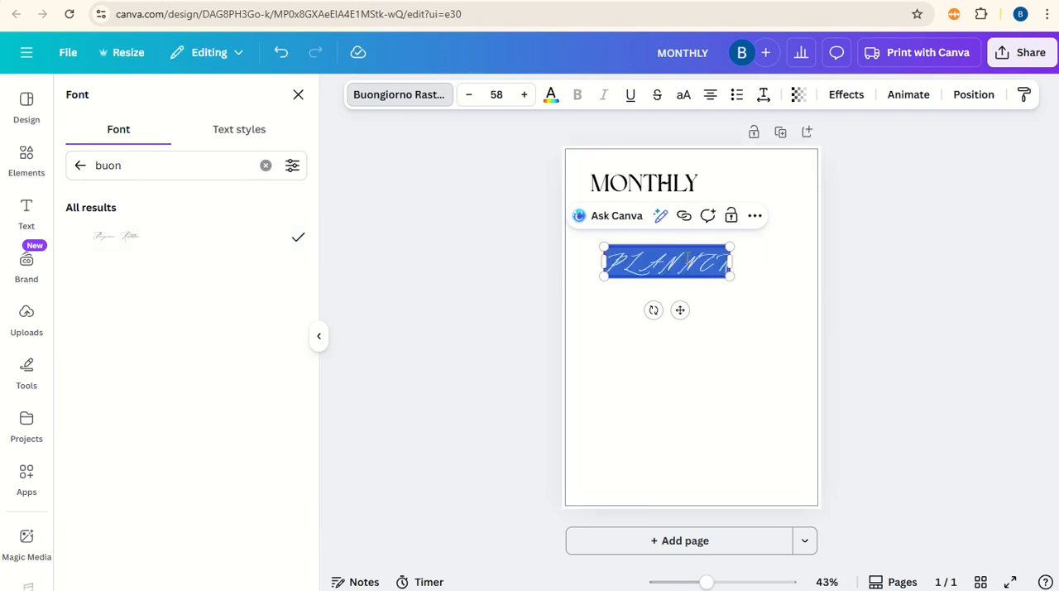
text(Planner)
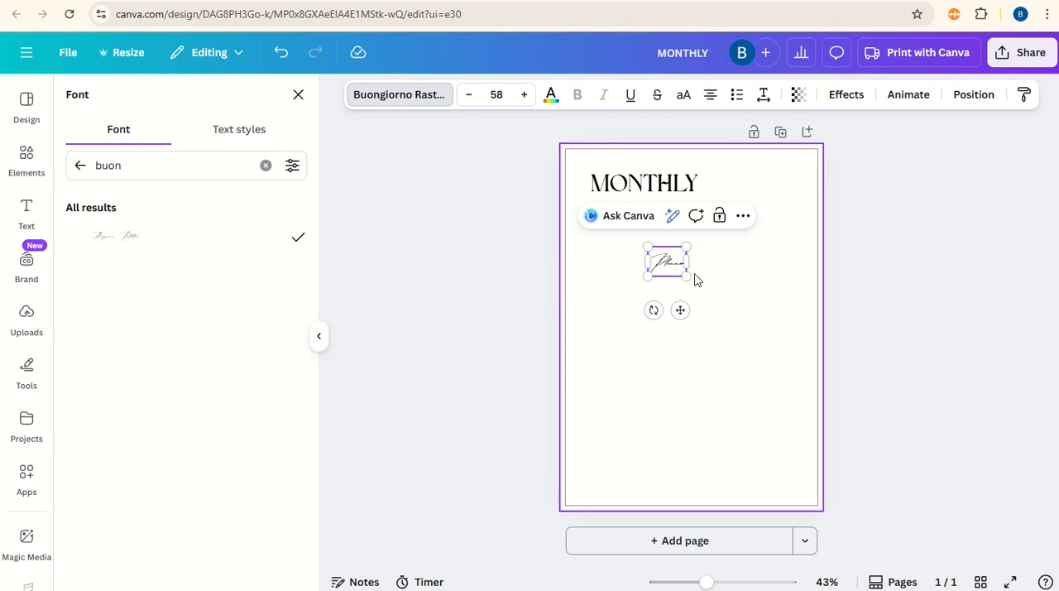
drag(687, 276, 776, 379)
click(741, 388)
drag(717, 313, 755, 204)
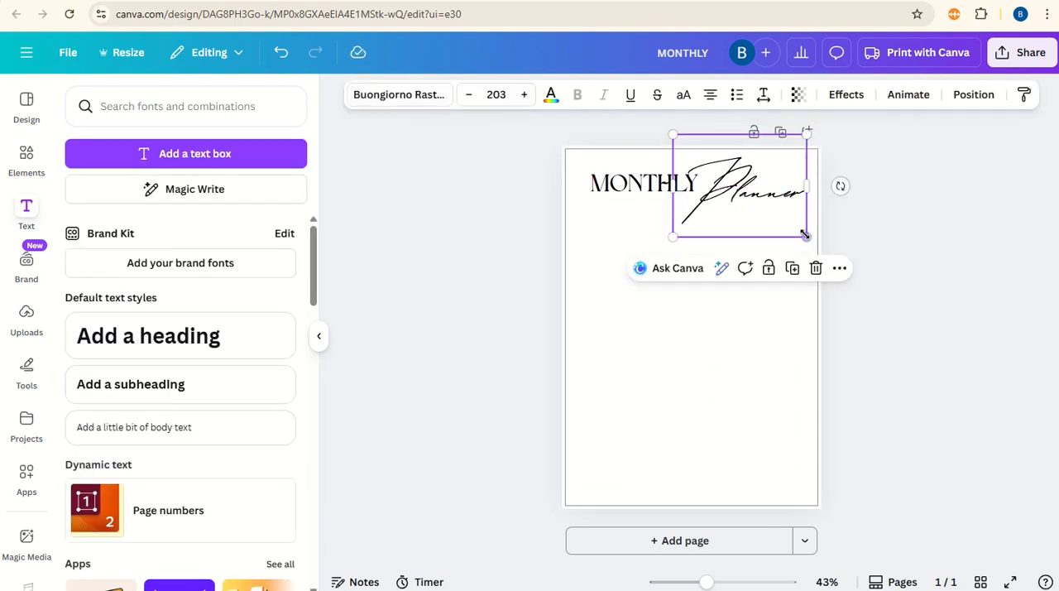
drag(805, 235, 771, 208)
drag(750, 172, 763, 181)
Step: Search the font library for handwriting fonts and look through the script styles
click(372, 104)
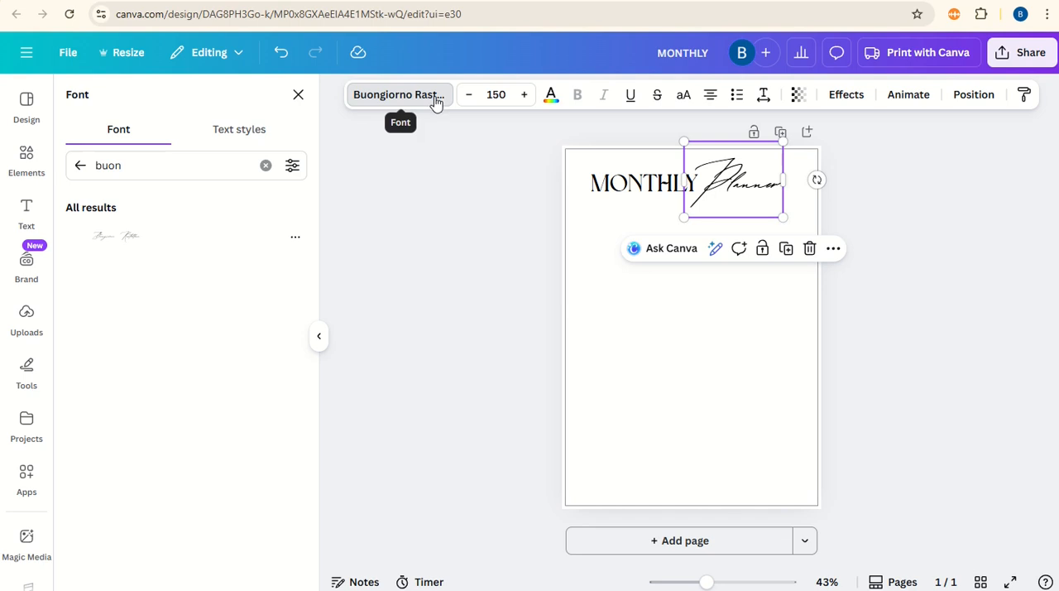
click(184, 169)
double_click(184, 170)
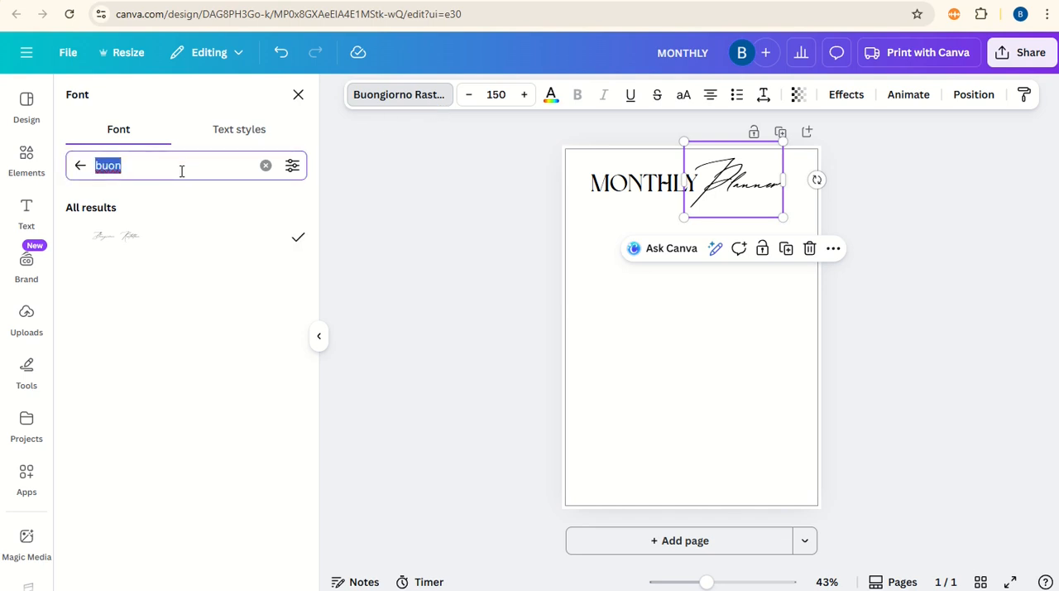
text(handwriting)
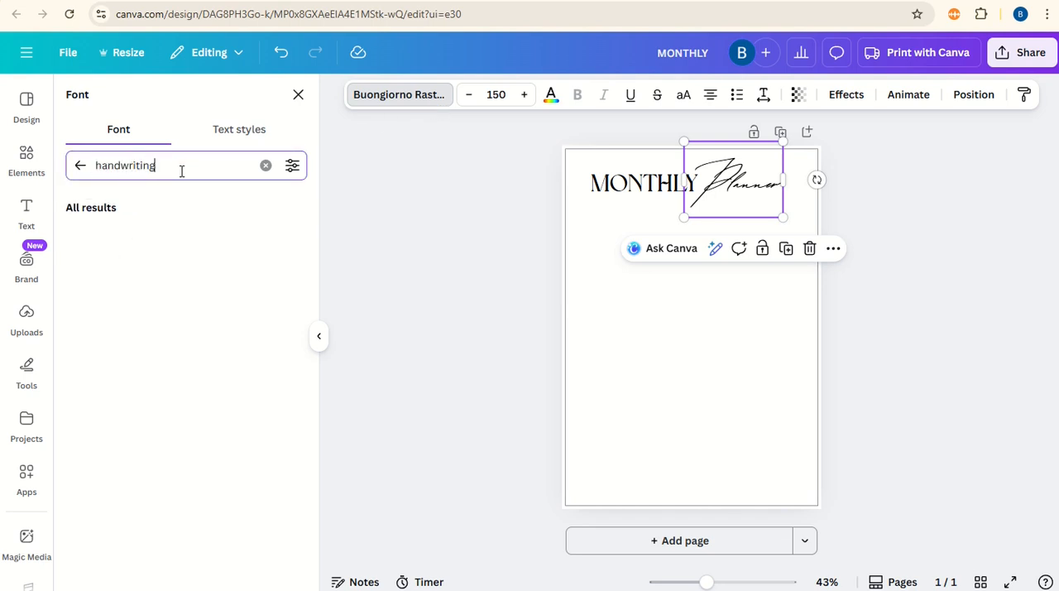
scroll(211, 317, down, 3)
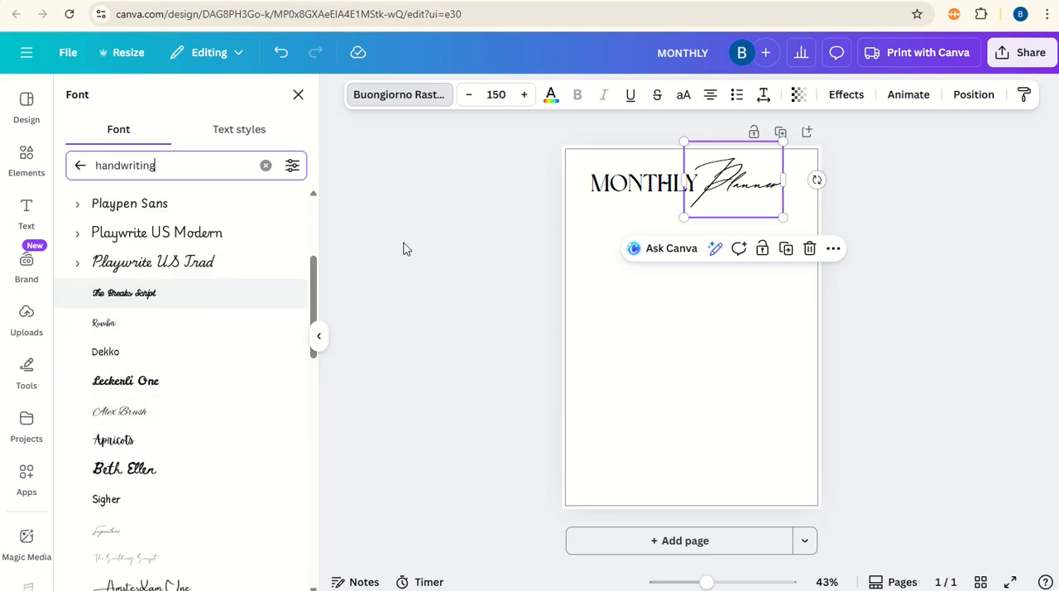
click(319, 335)
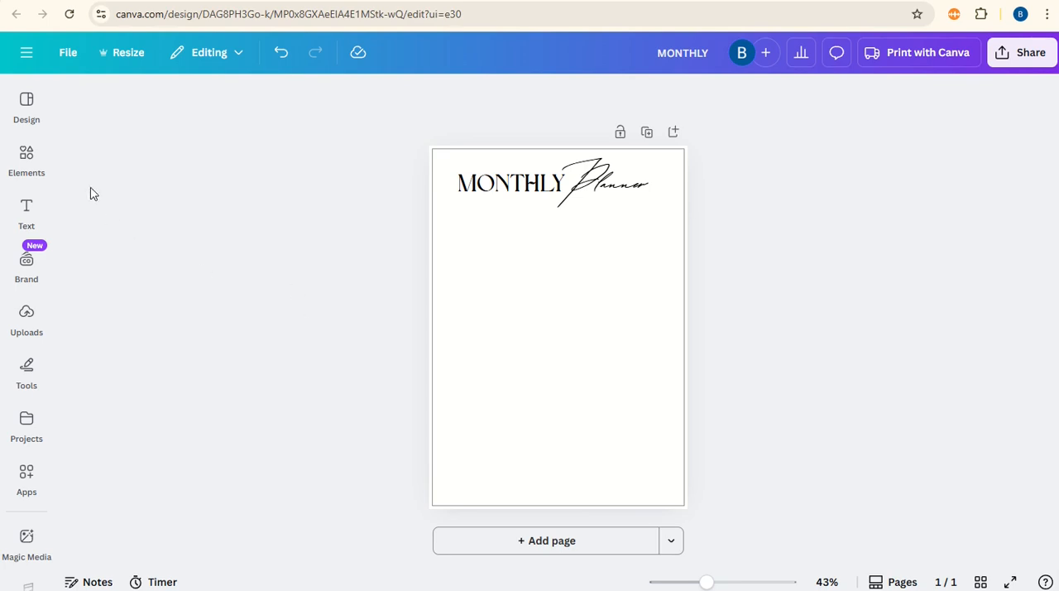
Step: Add a rounded rectangle as a wide, flat bar under the title and set its corner rounding to 23
click(32, 161)
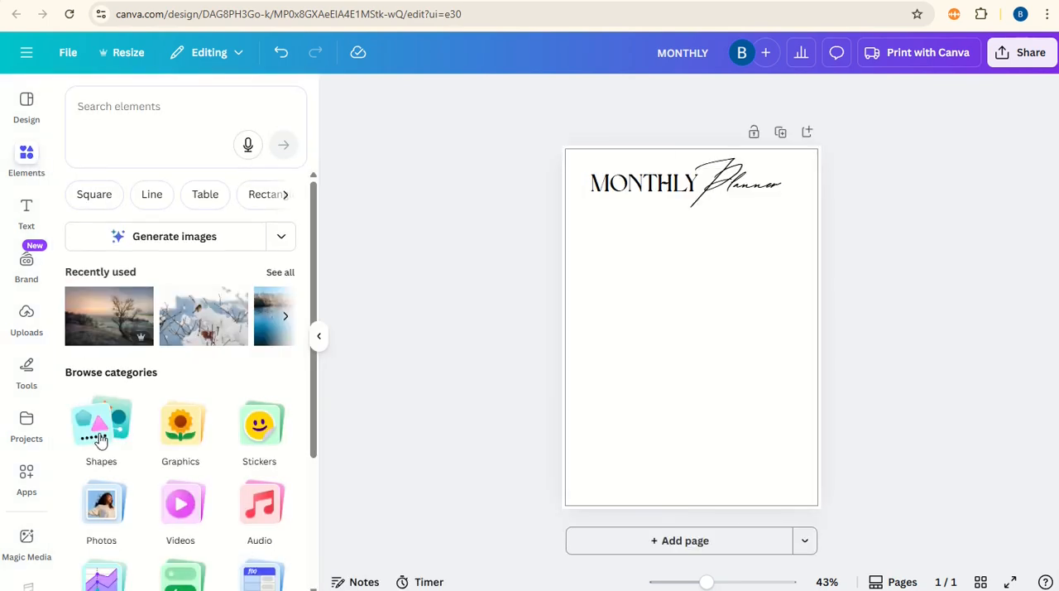
click(101, 439)
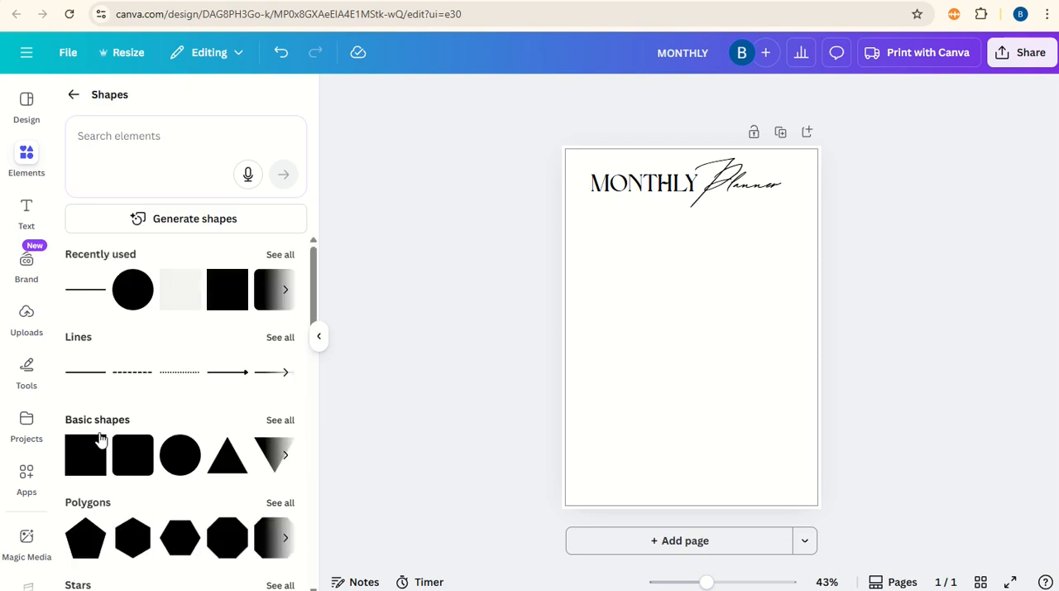
click(264, 297)
drag(702, 322, 793, 243)
drag(691, 283, 691, 237)
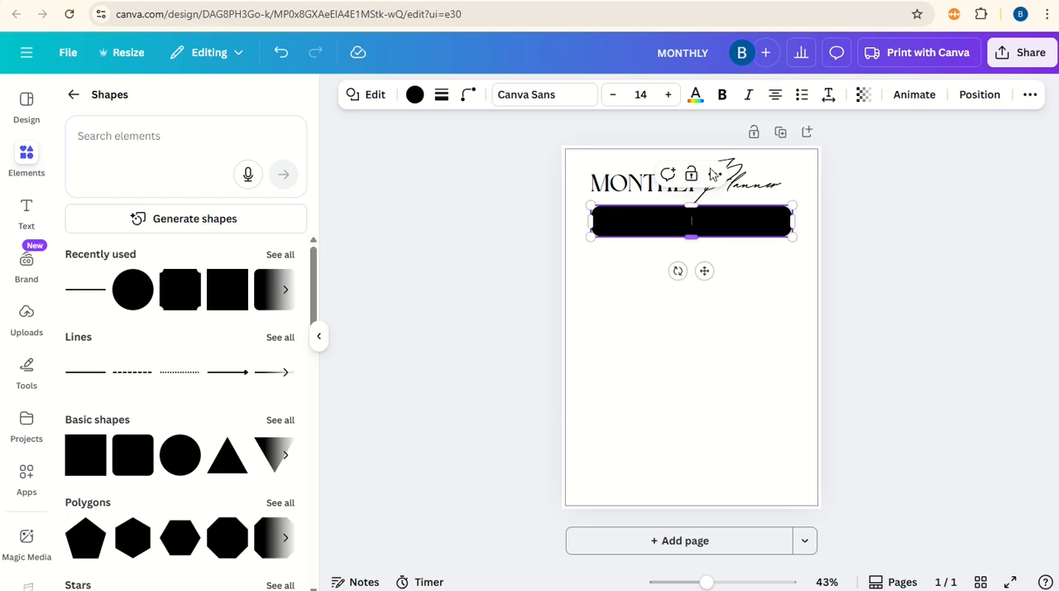
click(469, 96)
drag(436, 163, 418, 157)
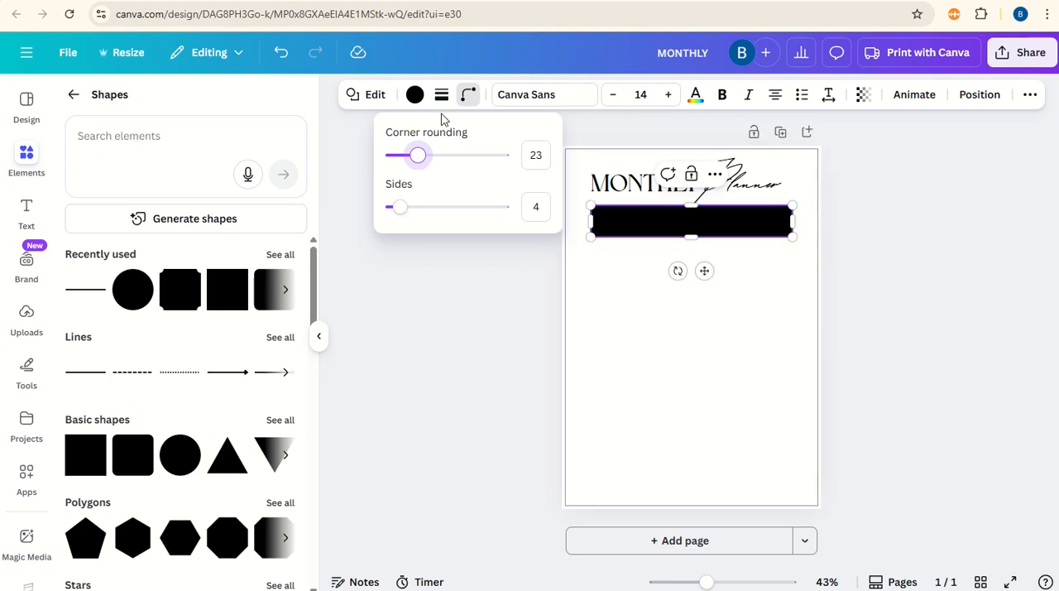
Step: Make the rounded bar's fill transparent and give it a solid outline with stroke weight 4
click(415, 95)
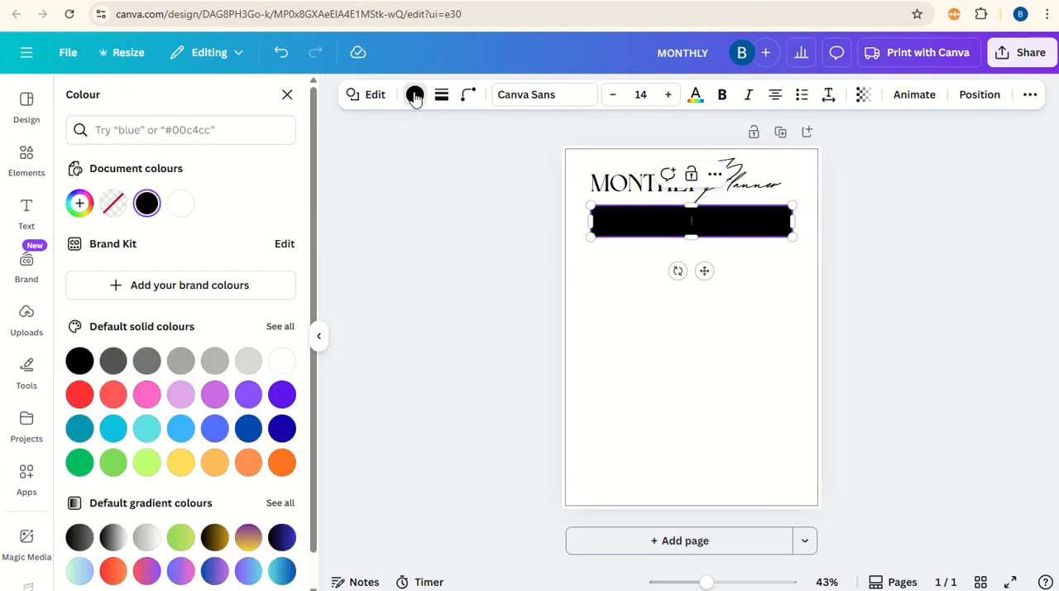
click(116, 204)
click(441, 97)
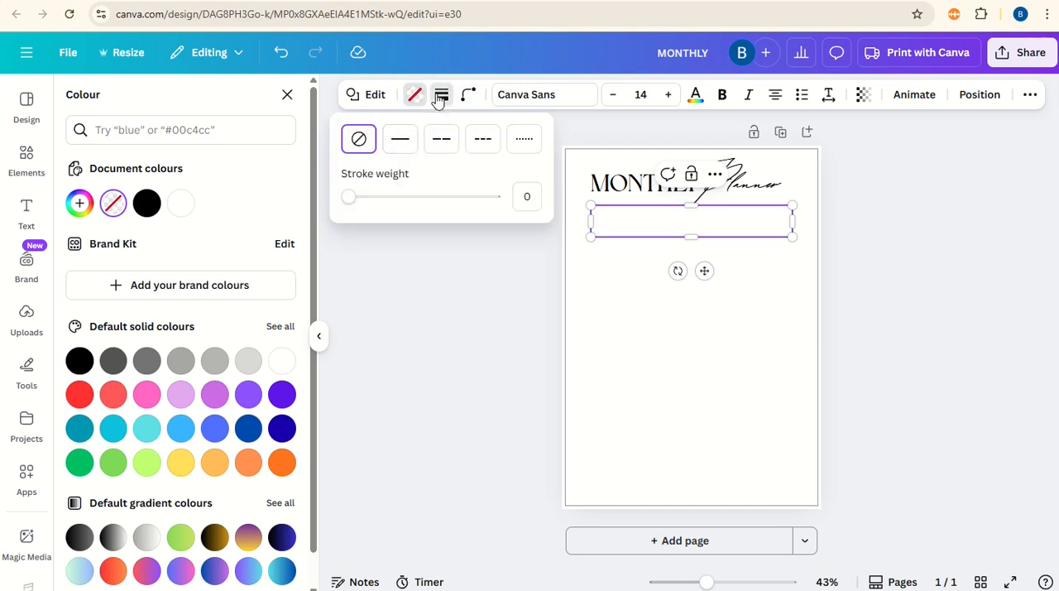
click(402, 147)
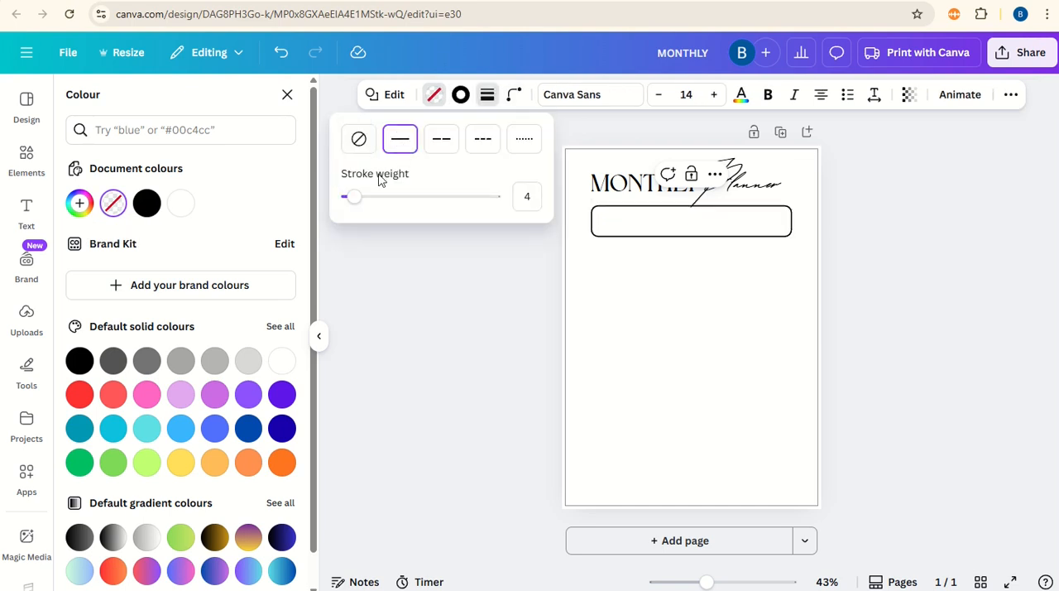
drag(360, 202, 355, 199)
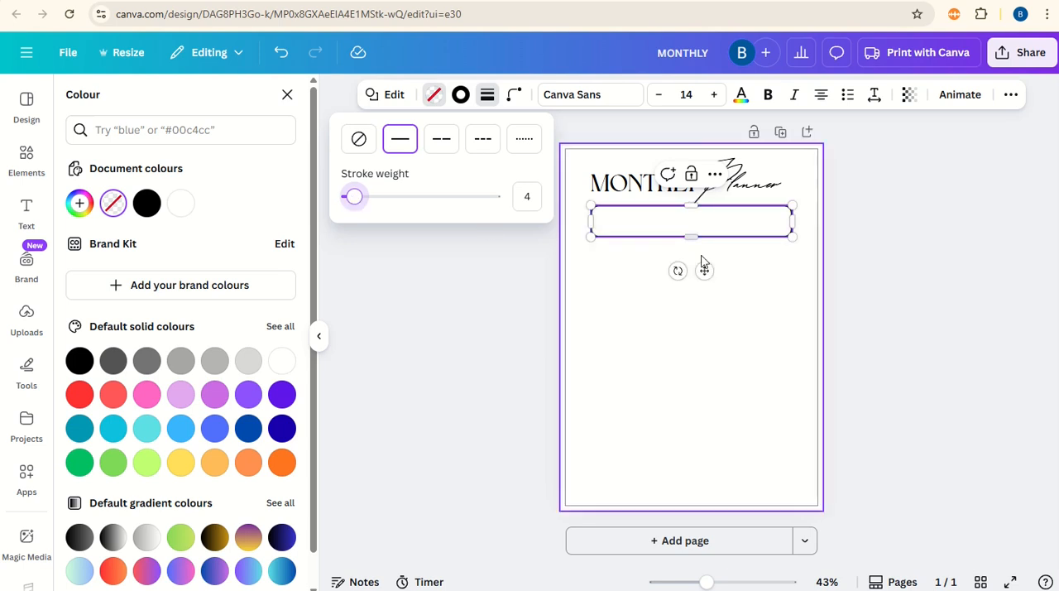
Step: Lower the outlined box's top edge slightly to leave more space under the title
click(790, 272)
click(731, 229)
drag(692, 204, 695, 212)
click(749, 279)
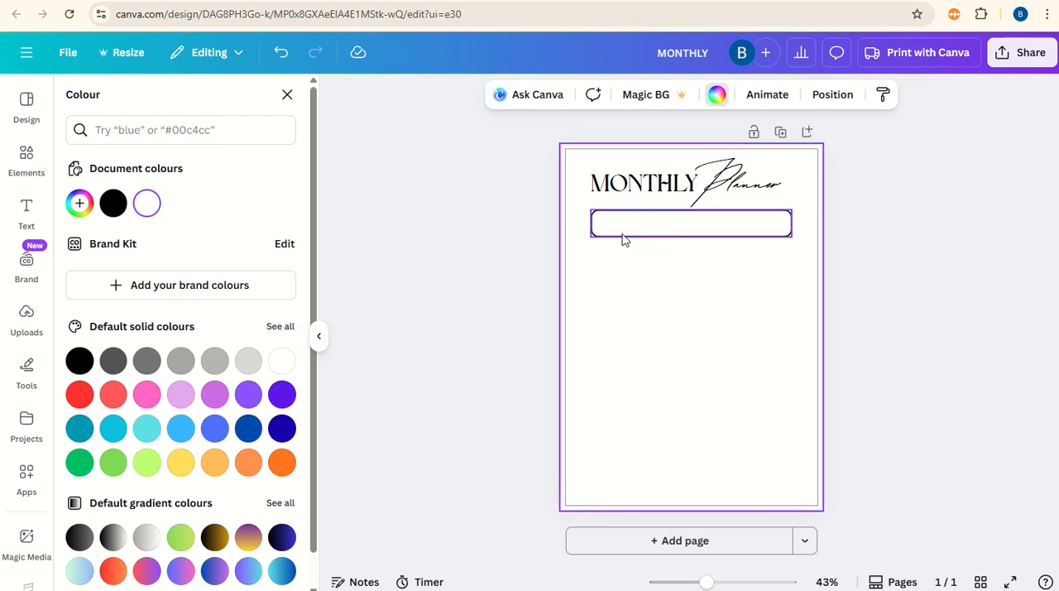
Step: Duplicate the MONTHLY heading, place the copy below the outlined box and change its text to NAME:
click(644, 188)
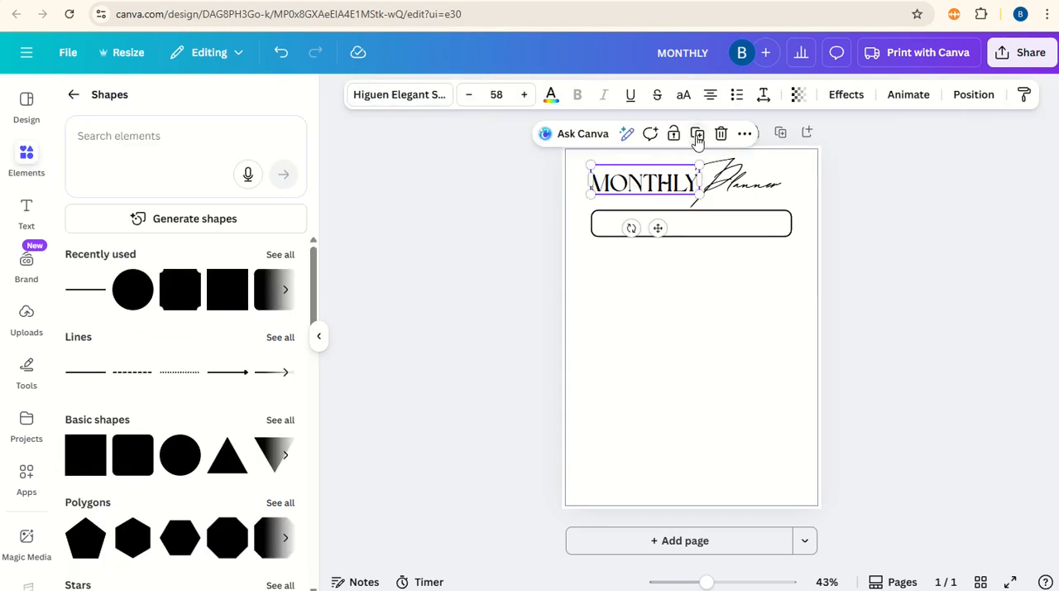
click(698, 135)
drag(649, 186, 648, 273)
double_click(647, 277)
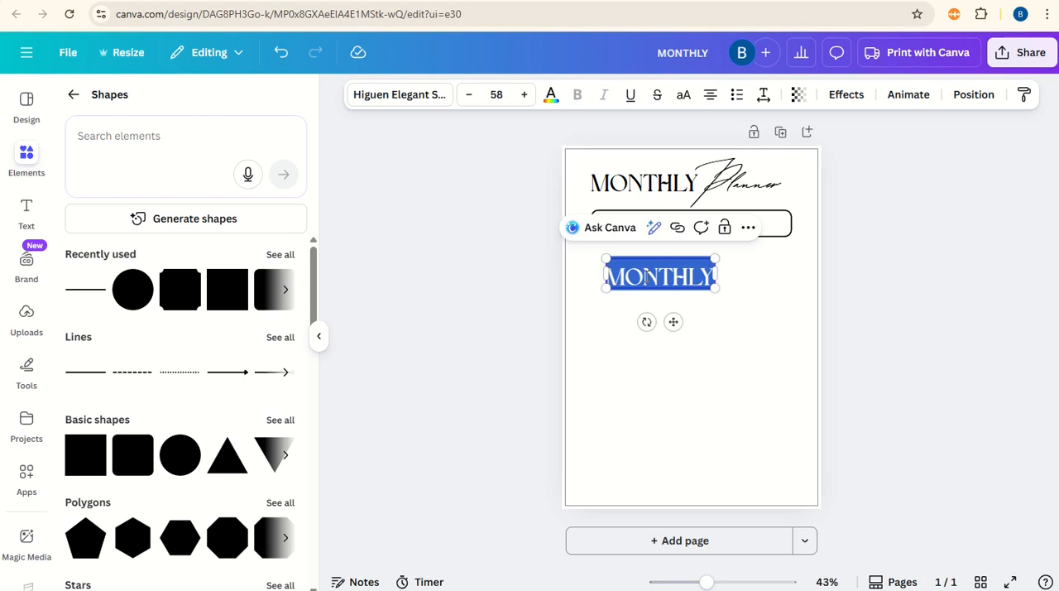
text(NAME)
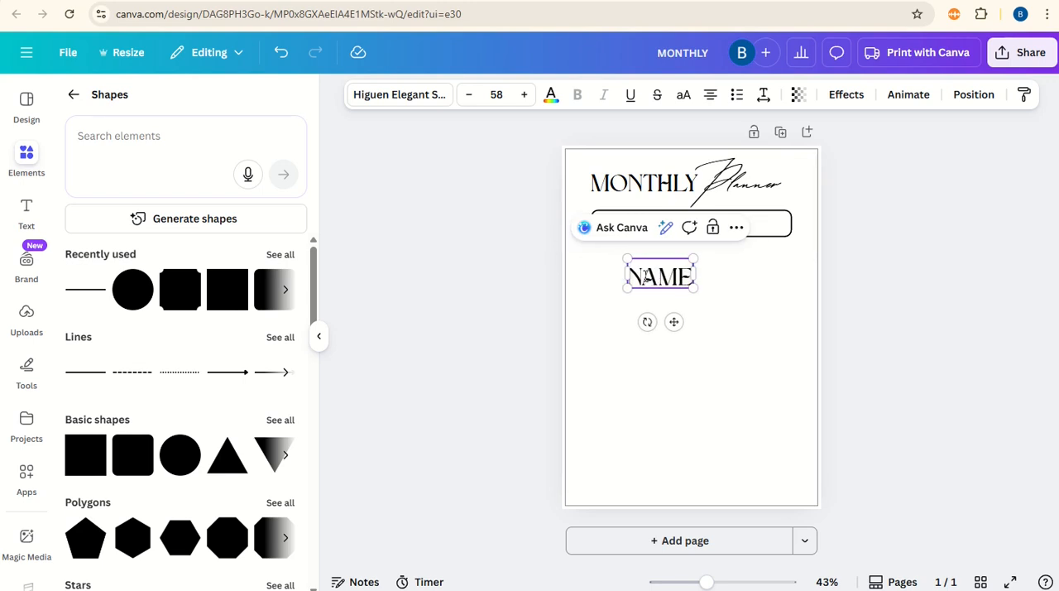
Step: Shrink the NAME: label and place it in the upper-left corner of the outlined box
drag(696, 286, 621, 252)
click(700, 289)
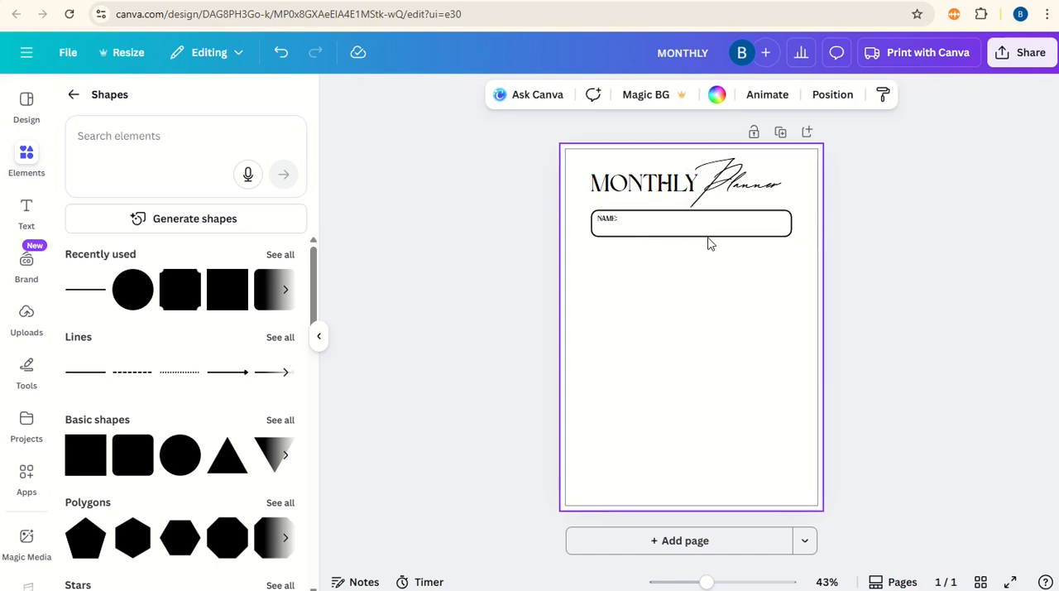
Step: Duplicate the NAME box, place the copy directly below it and make it taller
click(709, 236)
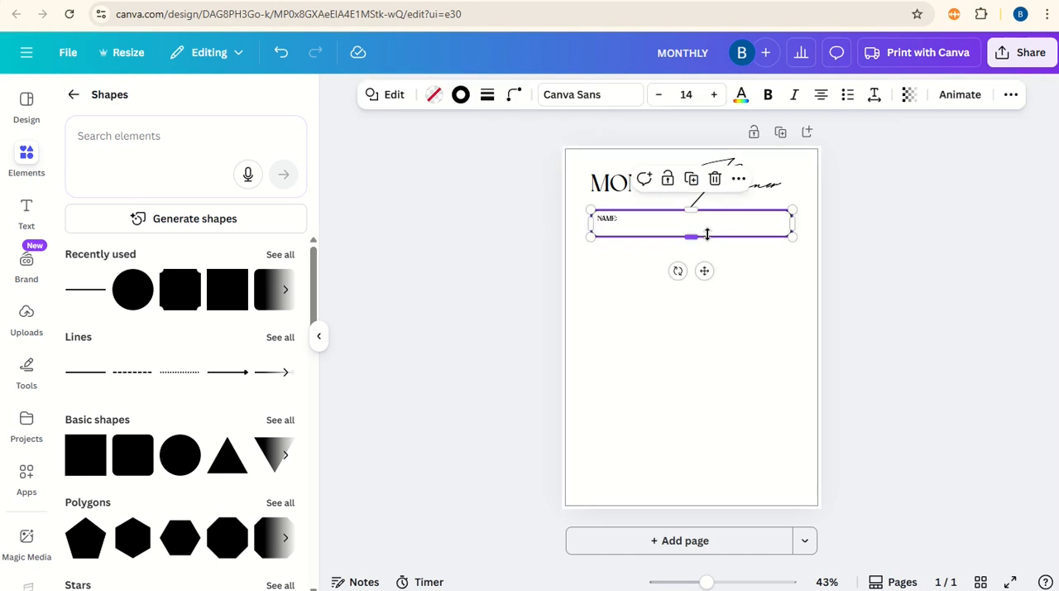
click(691, 179)
drag(712, 274, 694, 291)
Step: Duplicate the NAME: label into the upper-left corner of the second box and change its text to GOALS
click(608, 217)
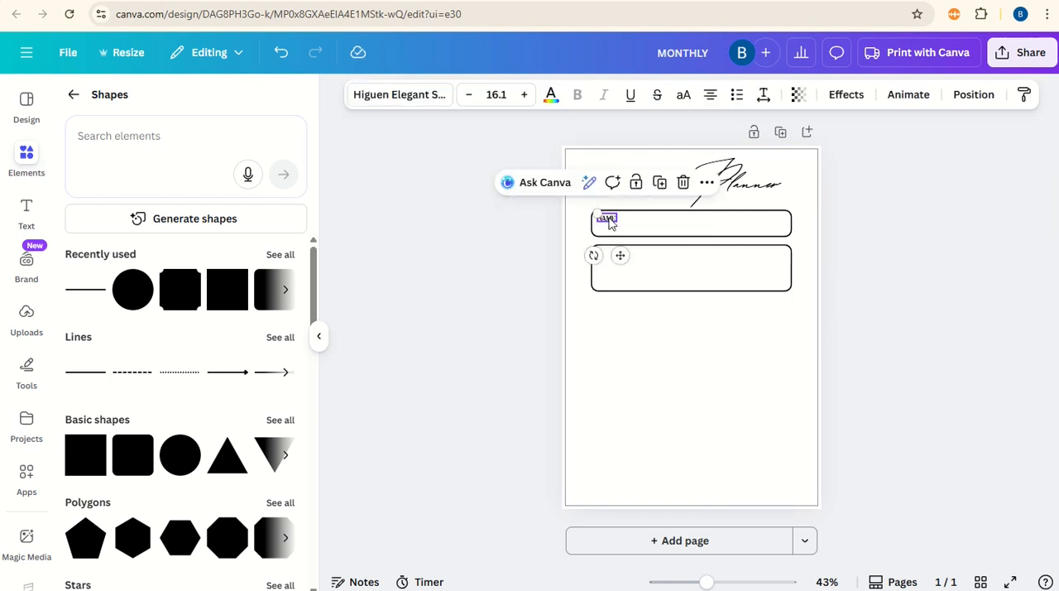
drag(629, 262, 627, 295)
double_click(610, 258)
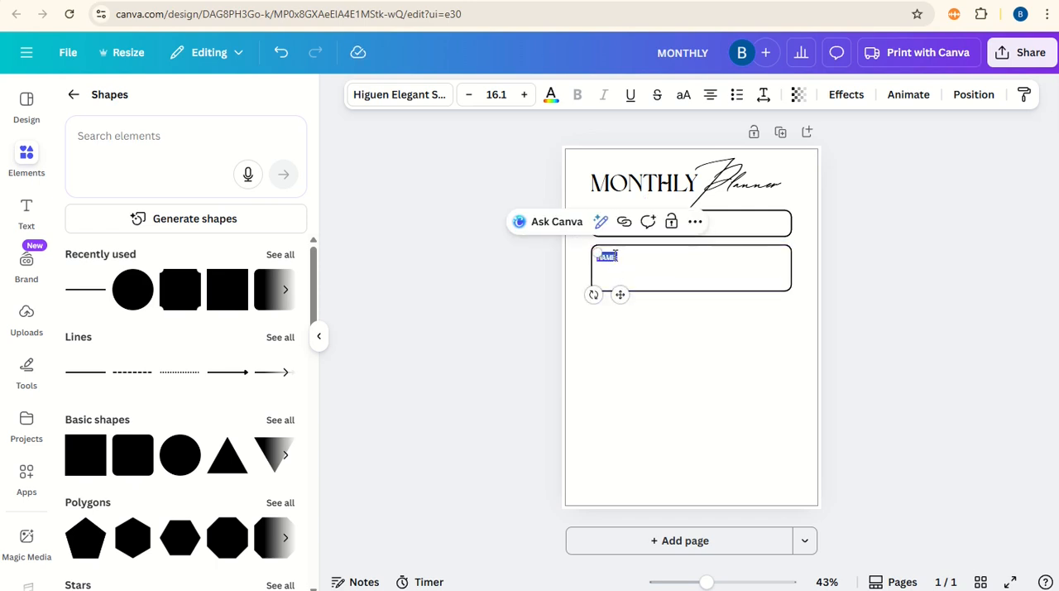
text(goals)
text(OALS)
click(608, 261)
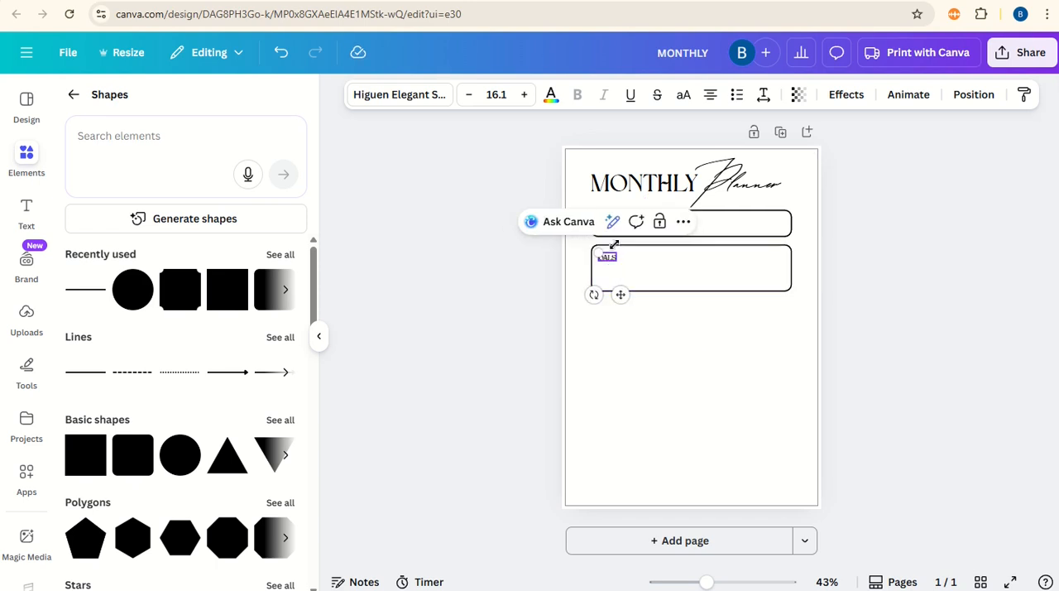
click(668, 331)
click(463, 379)
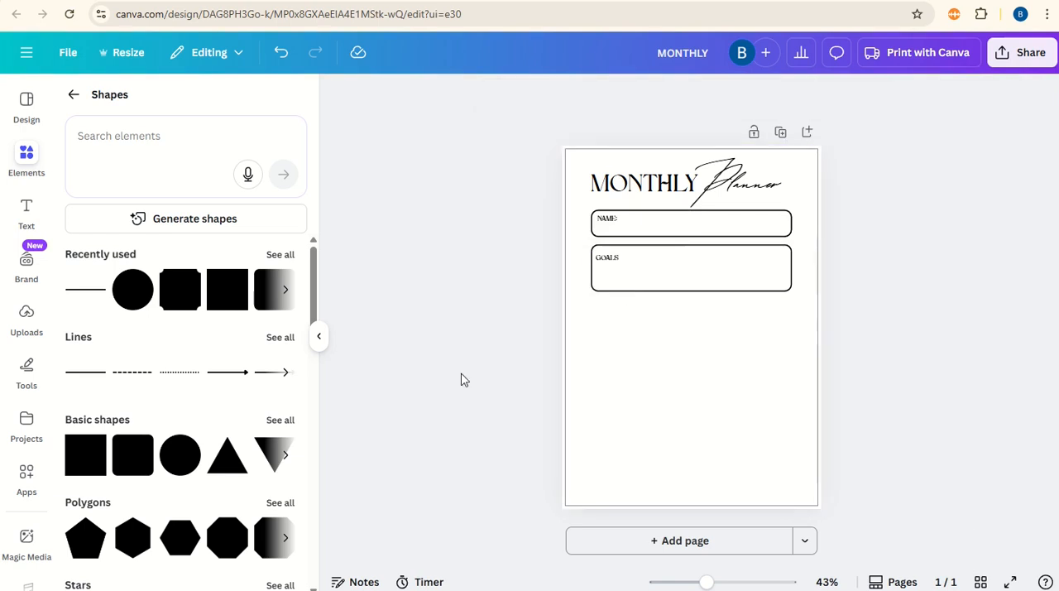
Step: Duplicate the GOALS box below it and reshape the copy into a near-square box half as wide, aligned to the left edge
click(716, 294)
click(691, 218)
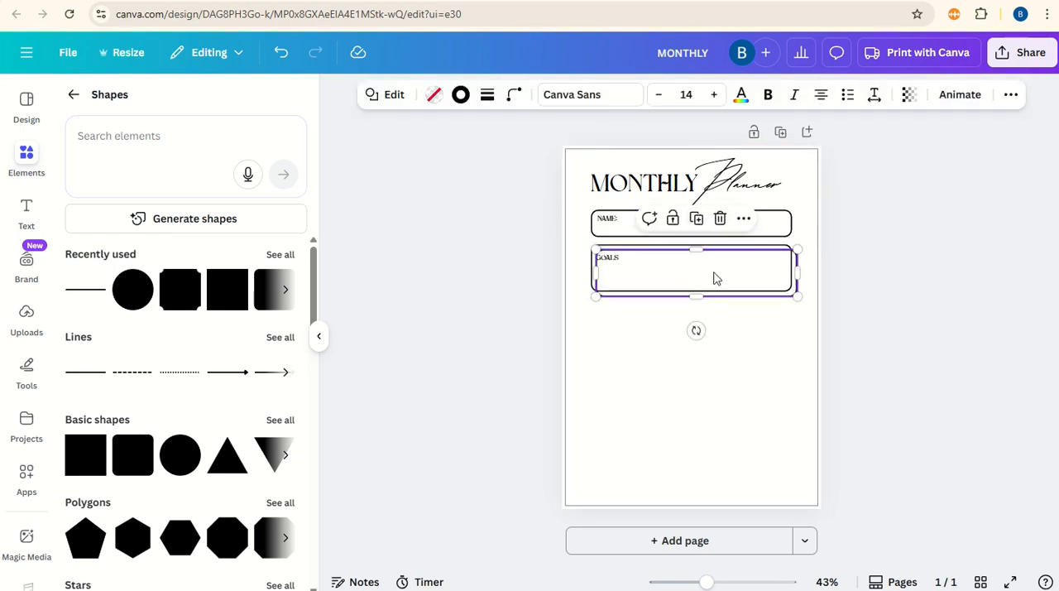
drag(714, 279, 708, 324)
drag(794, 336, 641, 408)
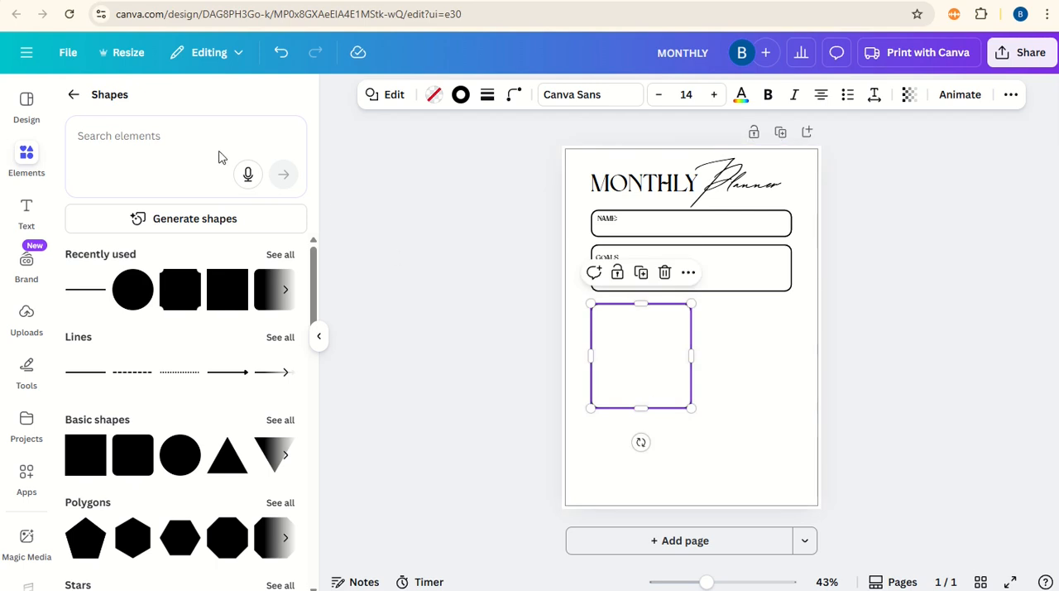
Step: Search the design templates for "january 2026 square calendar"
click(26, 101)
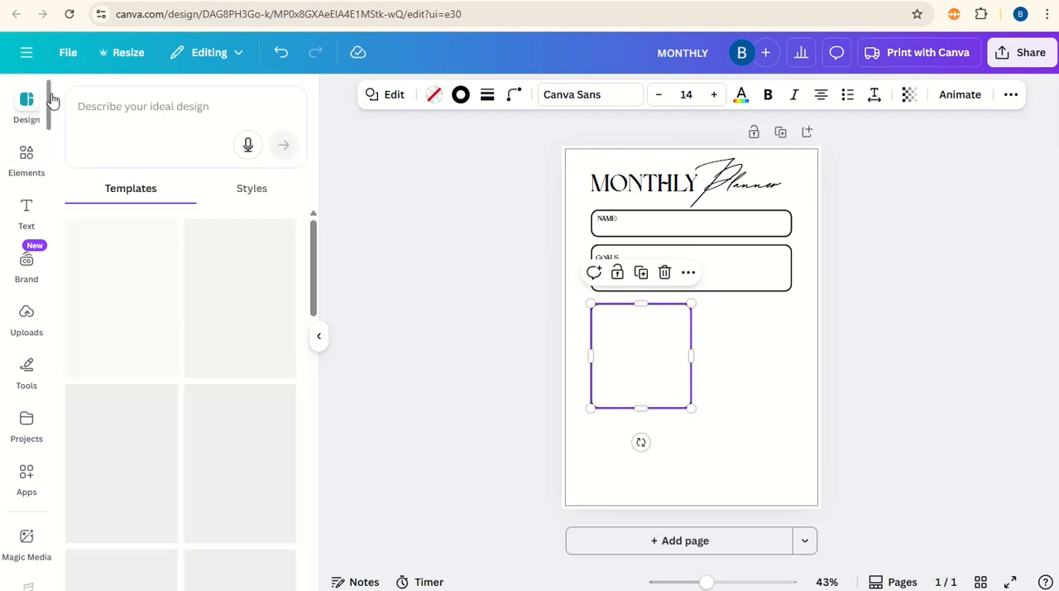
click(126, 103)
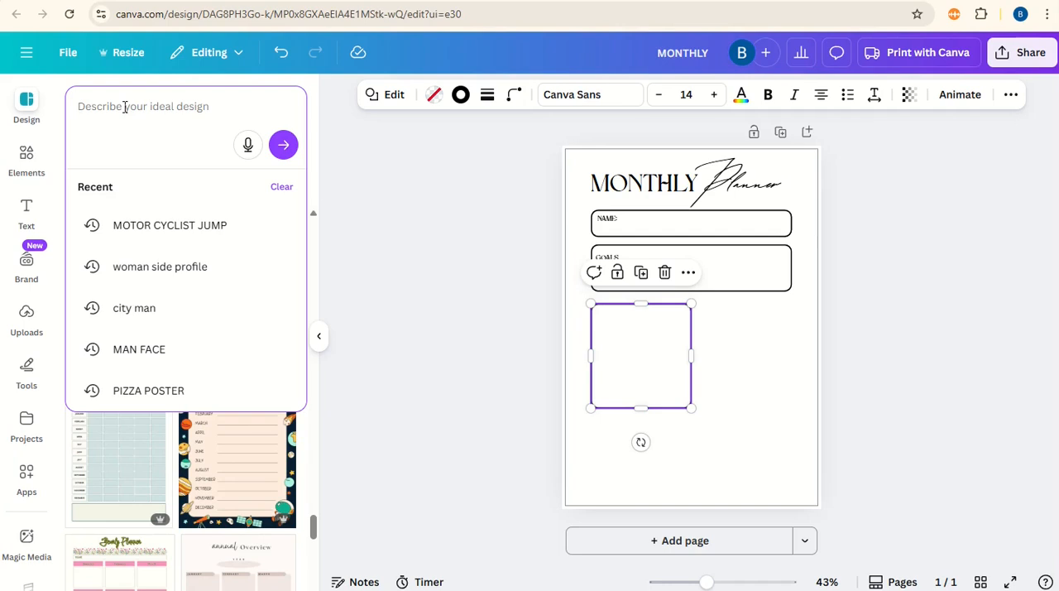
text(j)
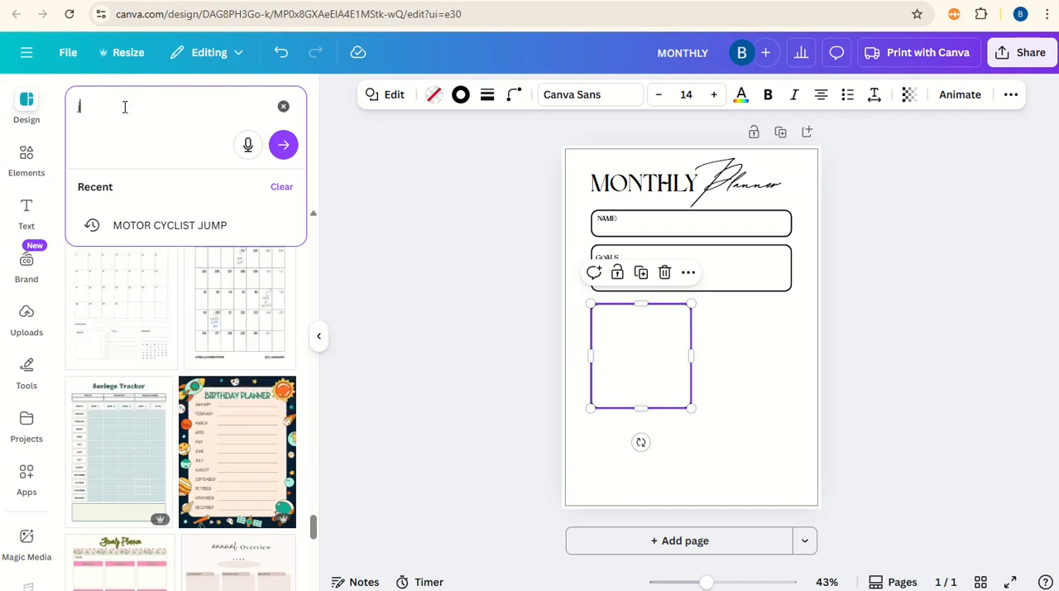
text(anuary 2026 square calendar)
key(Return)
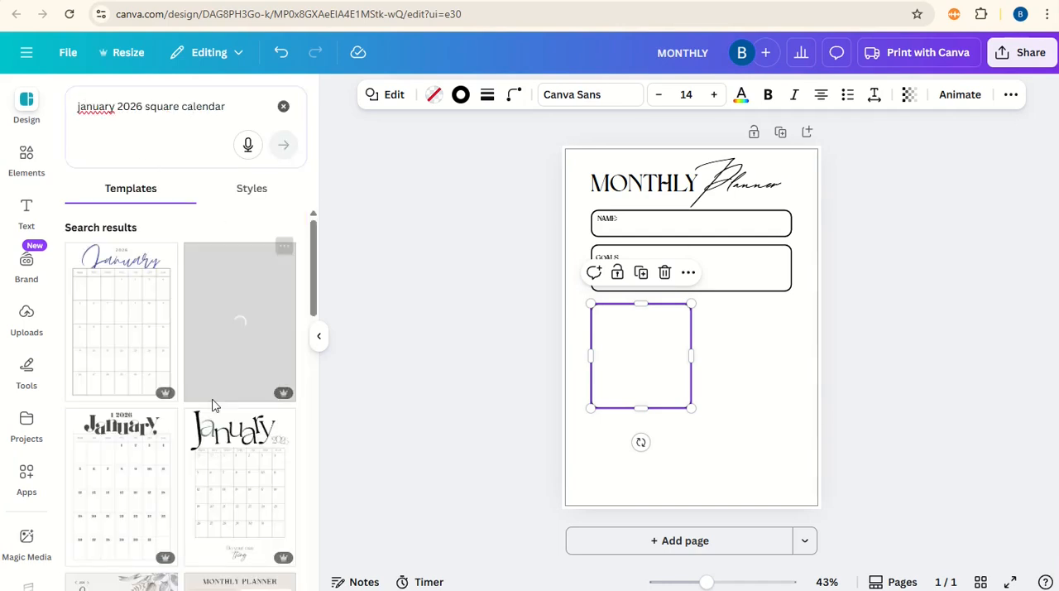
Step: Add the January page of the Black White Simple Minimalist Monthly 2026 Planner template as a new page
scroll(213, 407, down, 2)
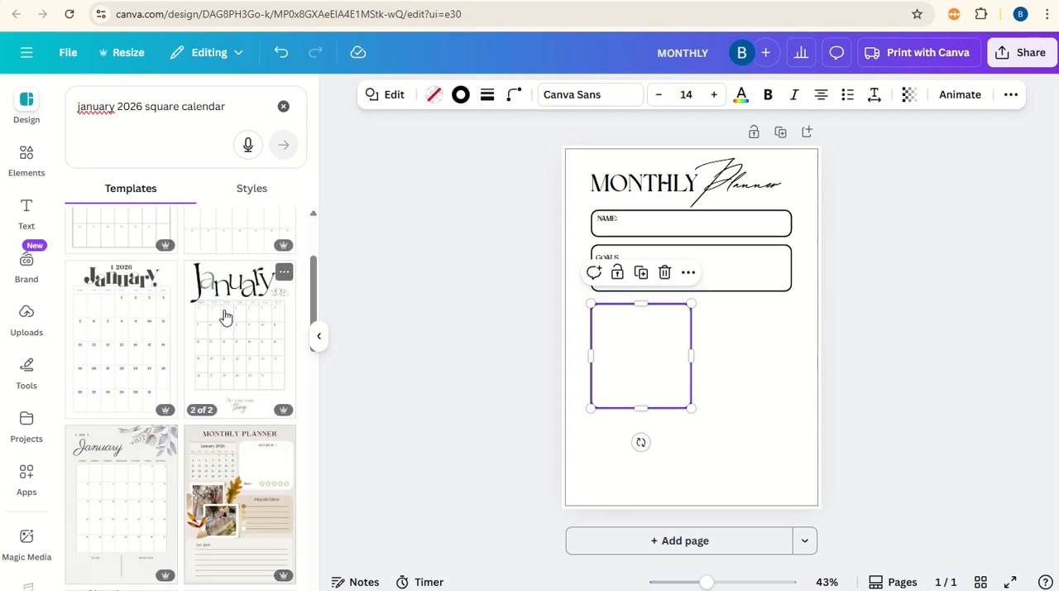
scroll(225, 317, down, 4)
scroll(225, 317, down, 5)
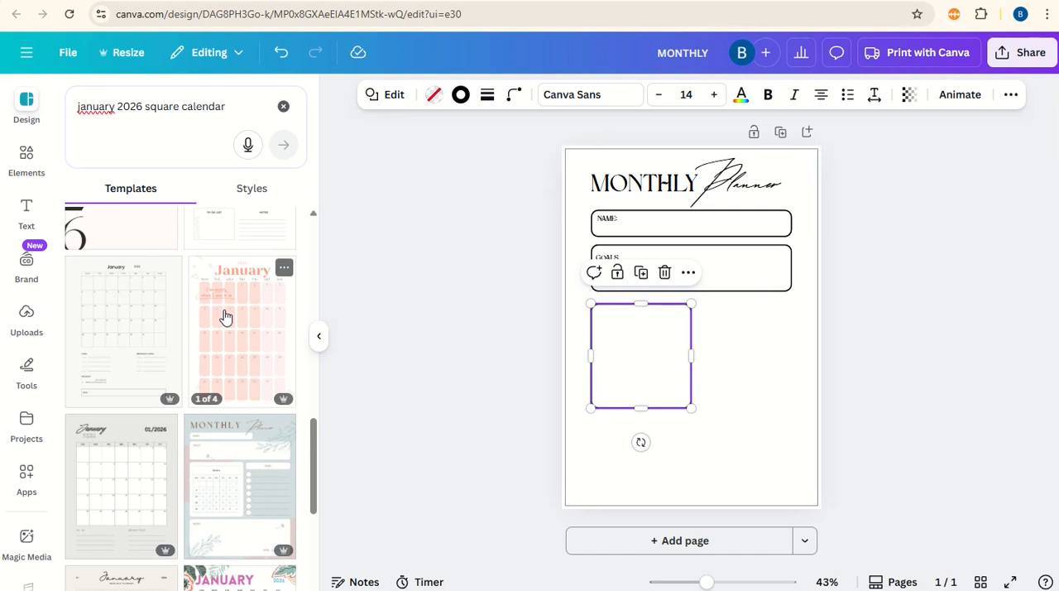
click(121, 303)
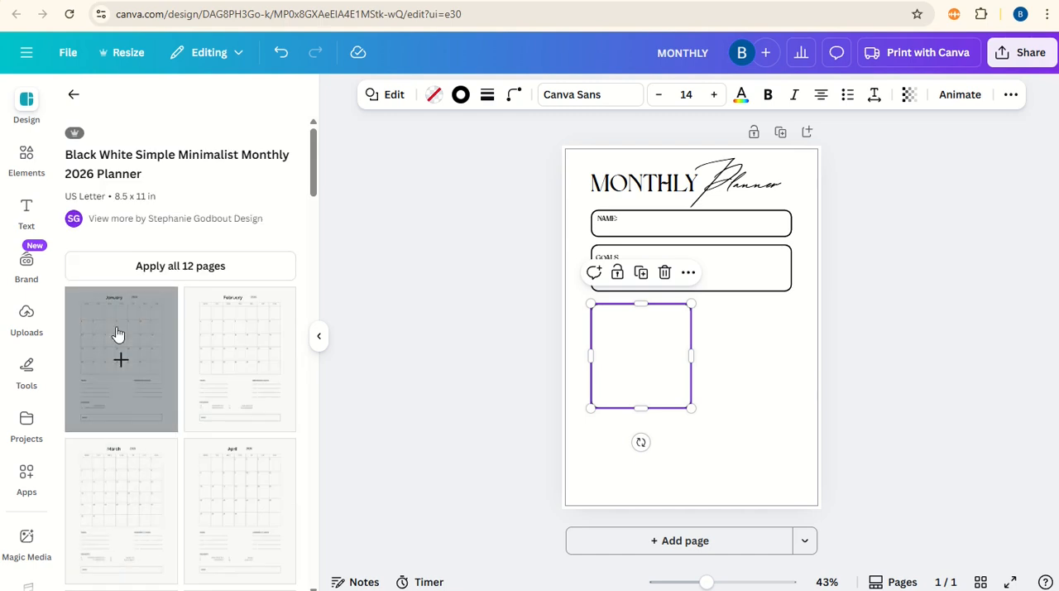
click(118, 334)
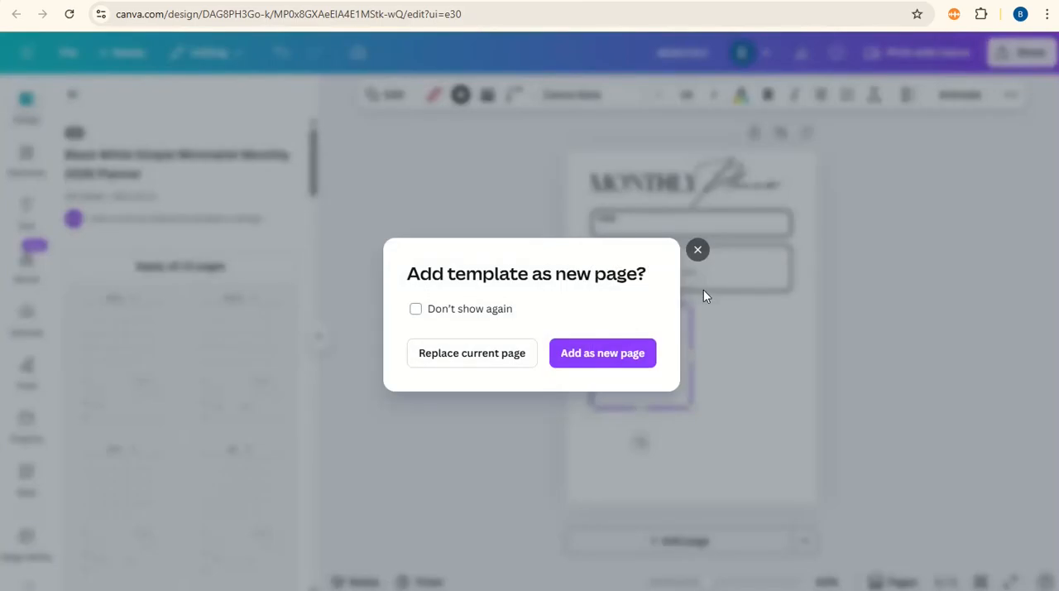
click(626, 362)
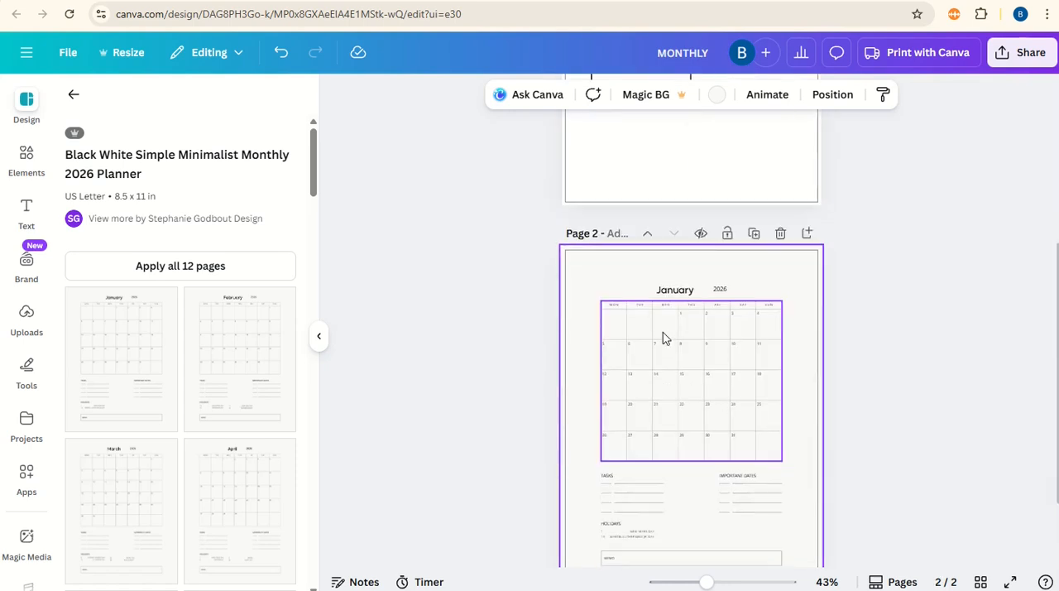
Step: Move the January calendar table with its month and year headings from page 2 onto page 1
scroll(838, 354, down, 1)
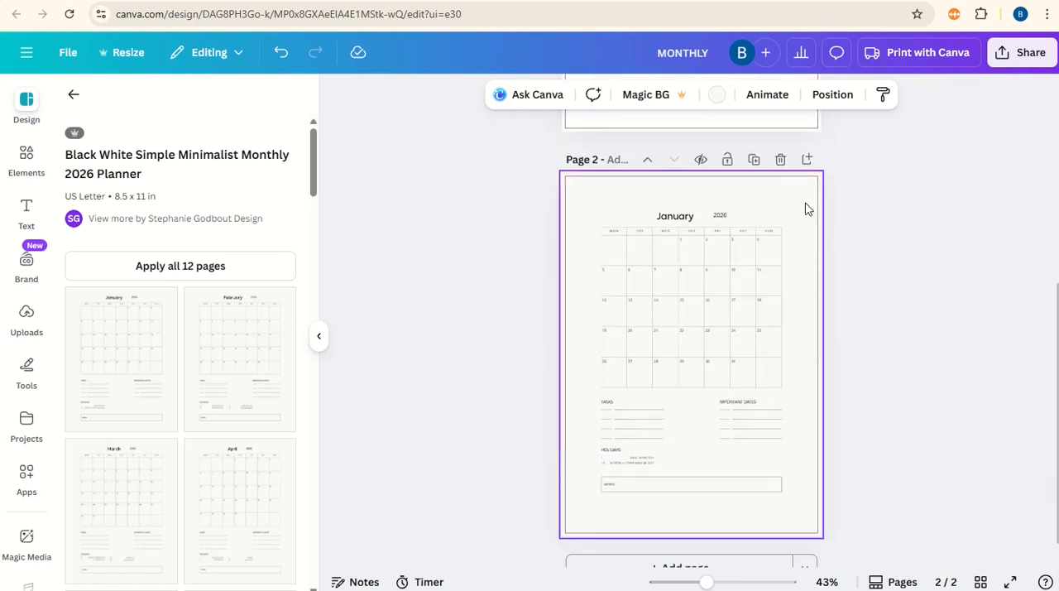
drag(807, 202, 586, 398)
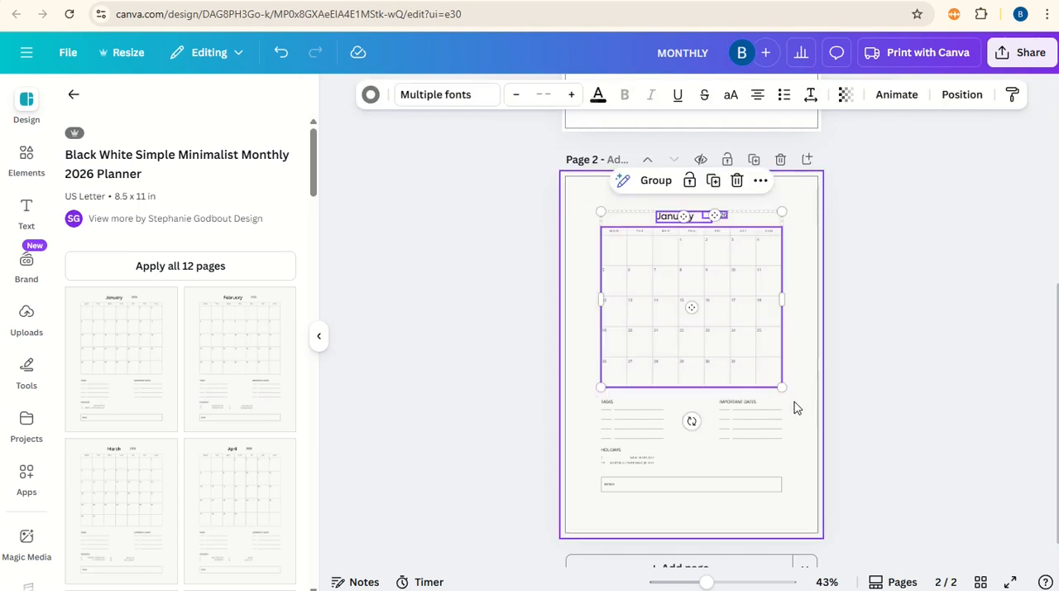
drag(737, 332, 725, 66)
scroll(783, 240, up, 4)
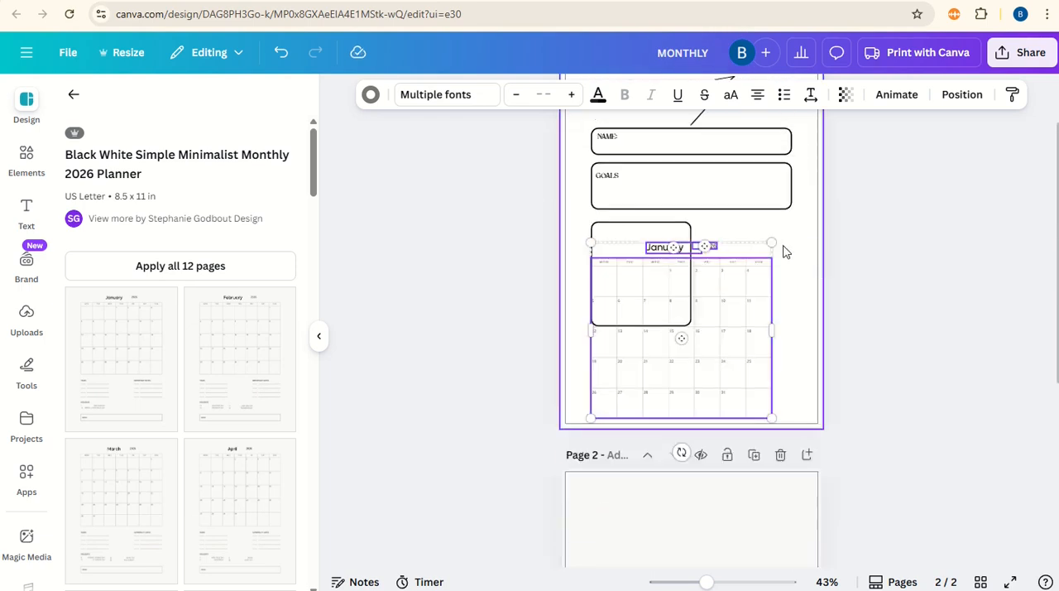
Step: Scale the calendar and its headings down to fit inside the square box, and raise the box's bottom edge slightly
drag(772, 419, 664, 337)
drag(651, 284, 651, 266)
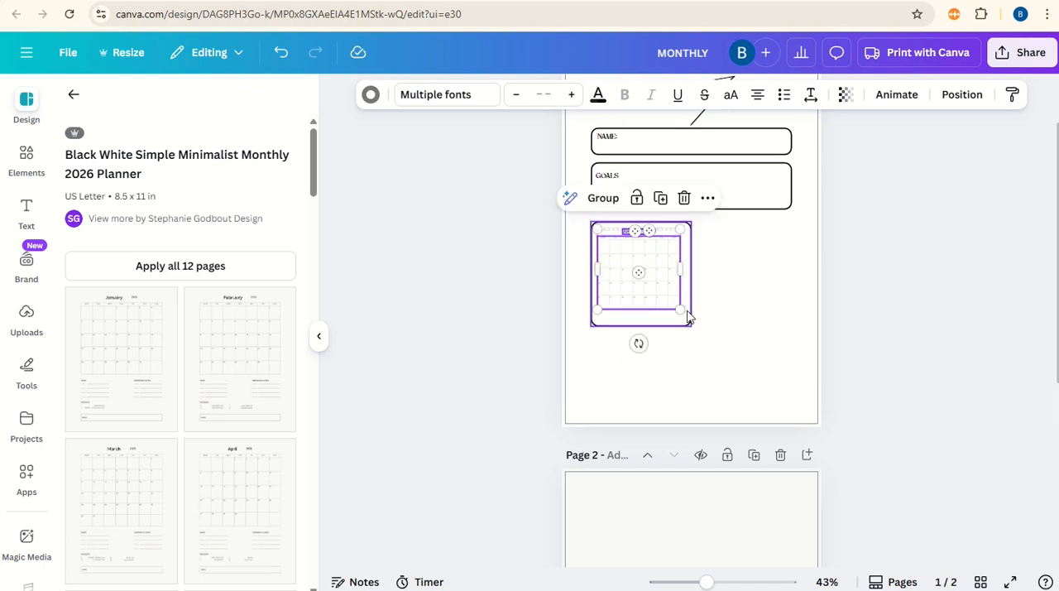
drag(684, 311, 644, 321)
click(674, 341)
click(659, 325)
click(755, 291)
click(660, 264)
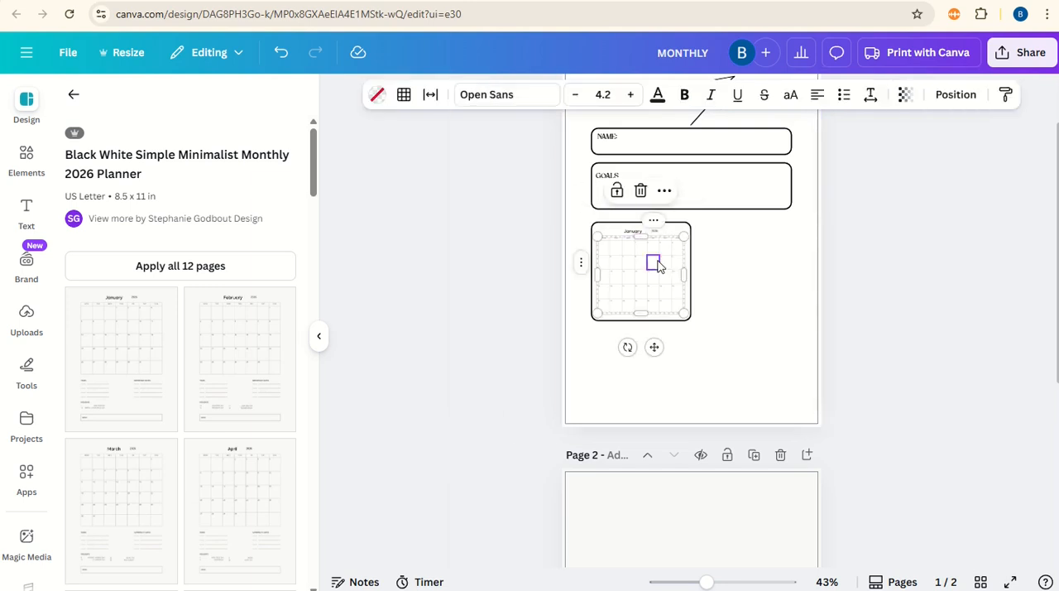
click(719, 270)
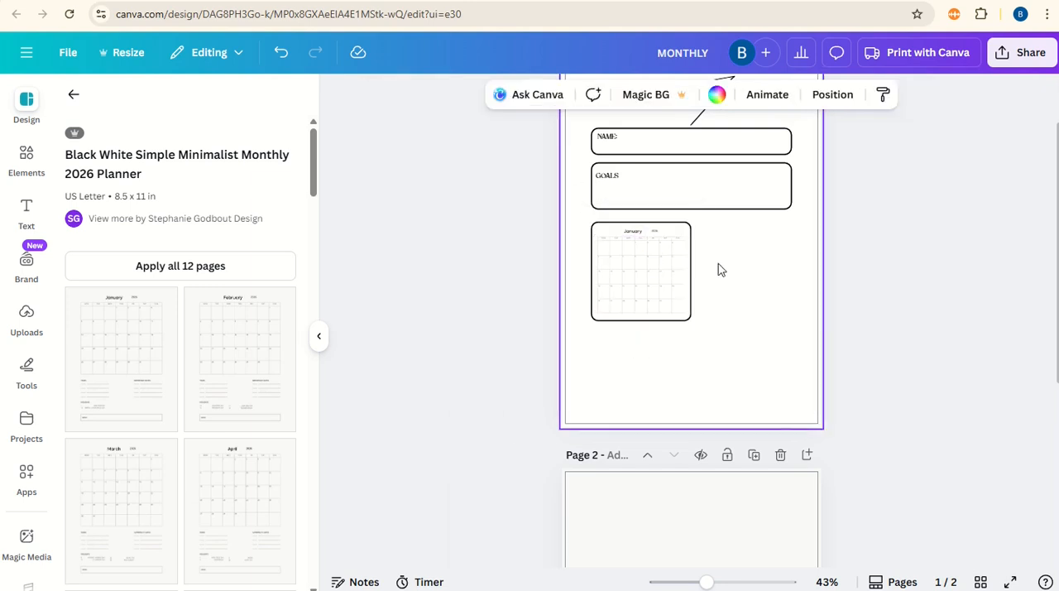
Step: Change the font of the calendar's January heading to Higuen Elegant Serif
click(636, 236)
click(390, 96)
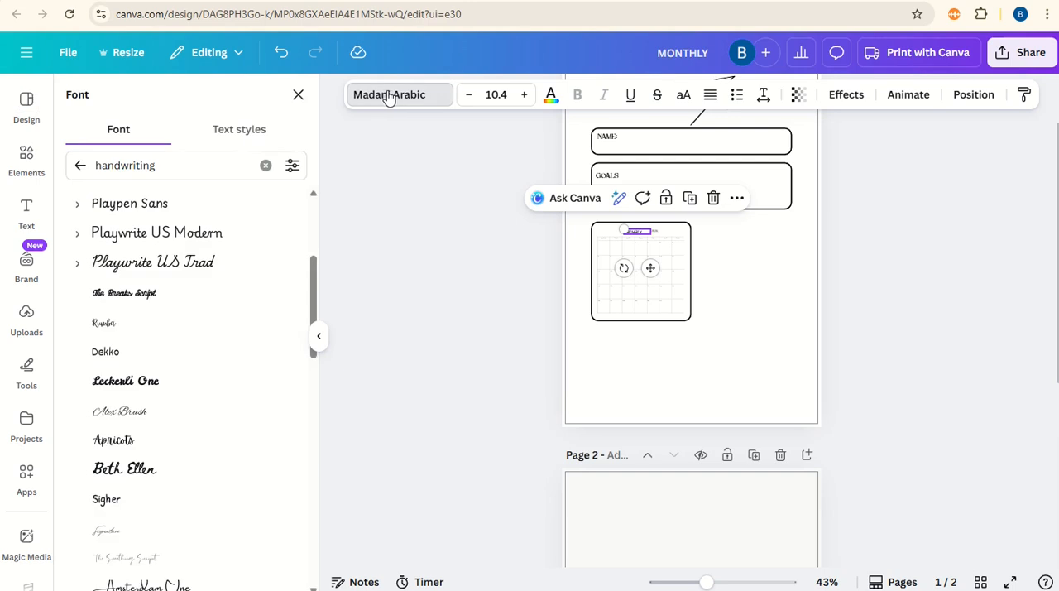
click(153, 164)
double_click(155, 164)
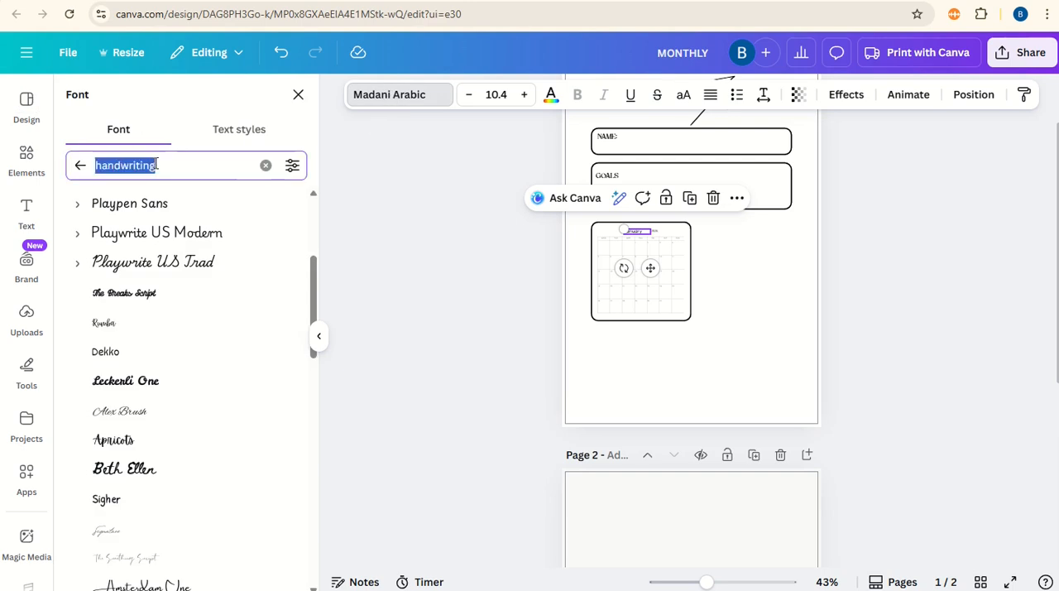
text(higue)
click(166, 237)
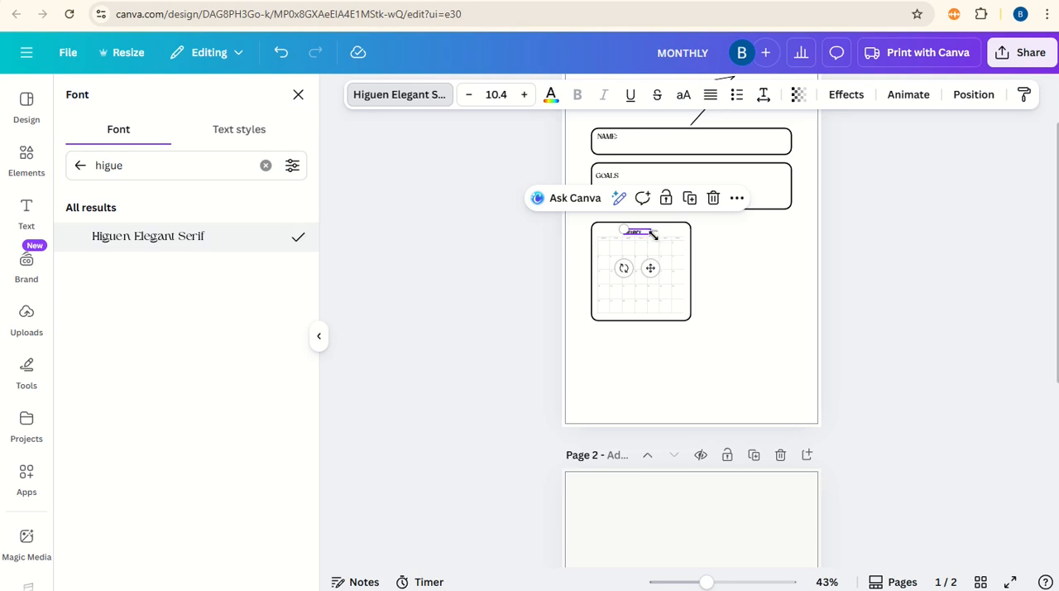
click(749, 265)
Step: Change the font of the calendar's 2026 year text to Higuen Elegant Serif
drag(712, 584, 730, 584)
click(617, 133)
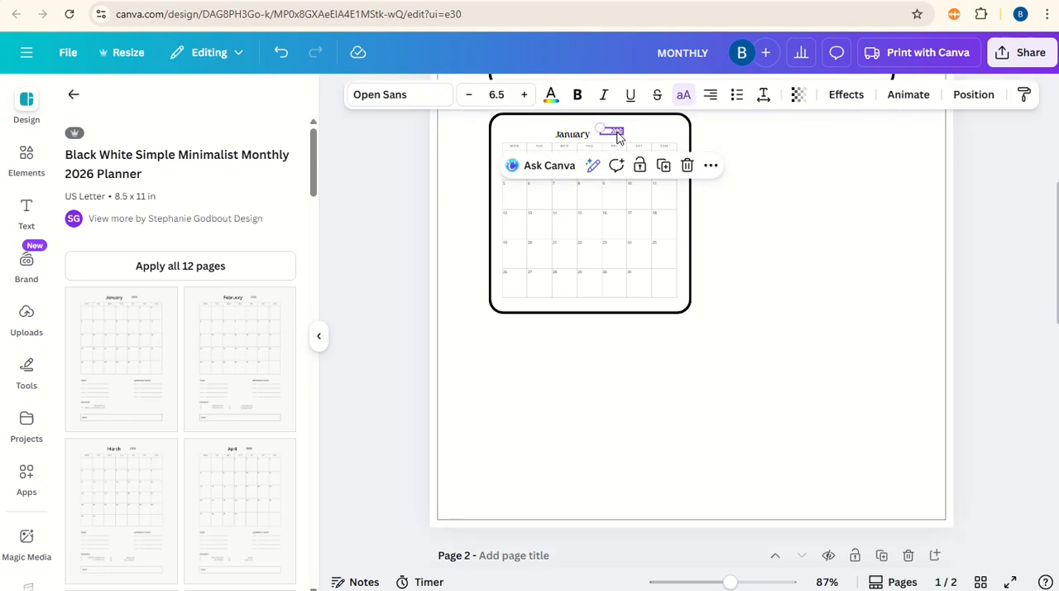
click(390, 94)
click(157, 240)
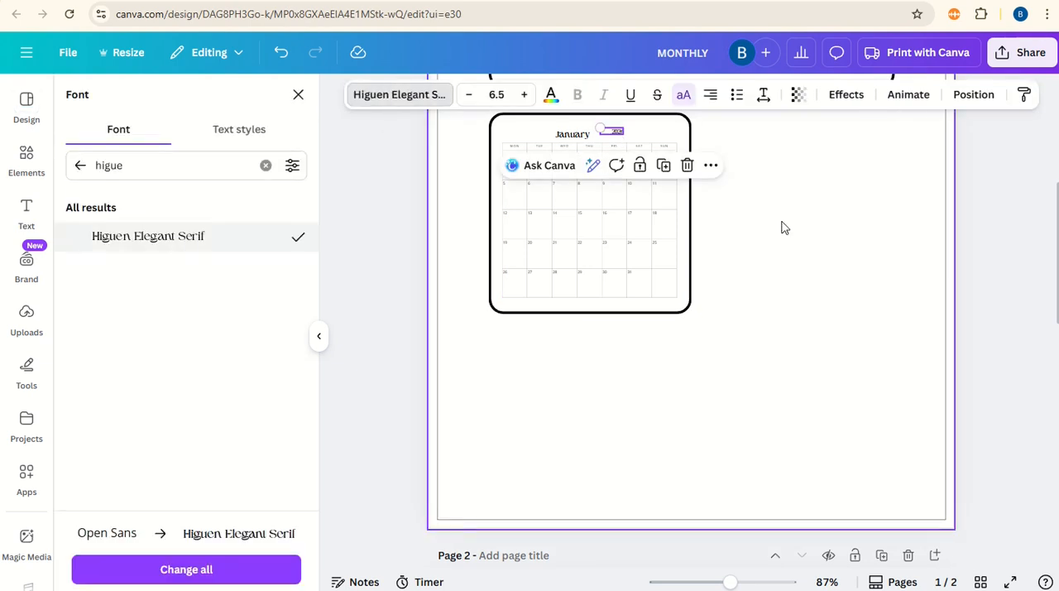
click(786, 230)
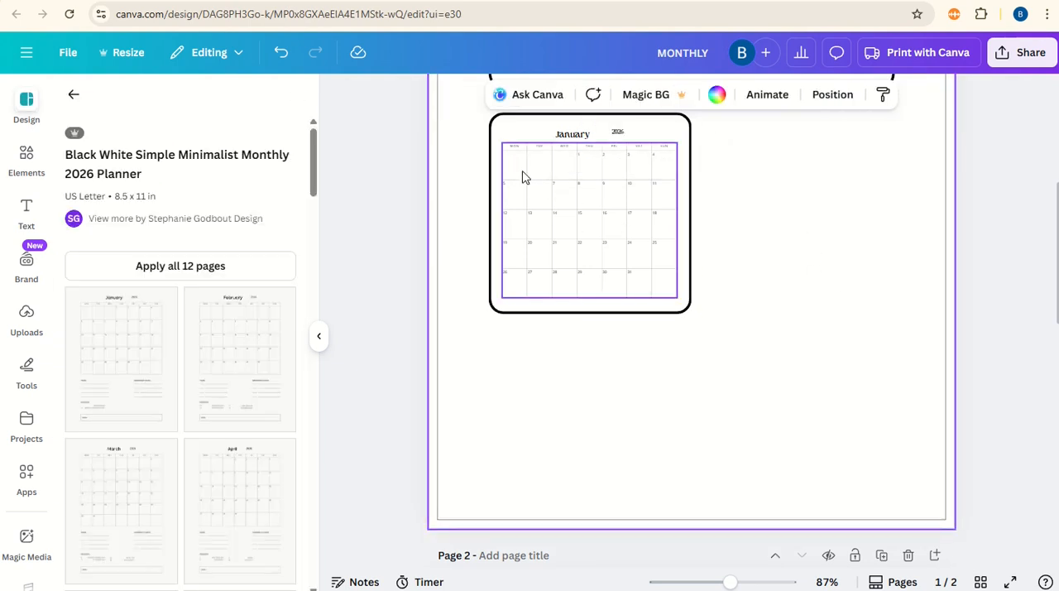
Step: Set the border colour of the whole calendar table to black
click(509, 152)
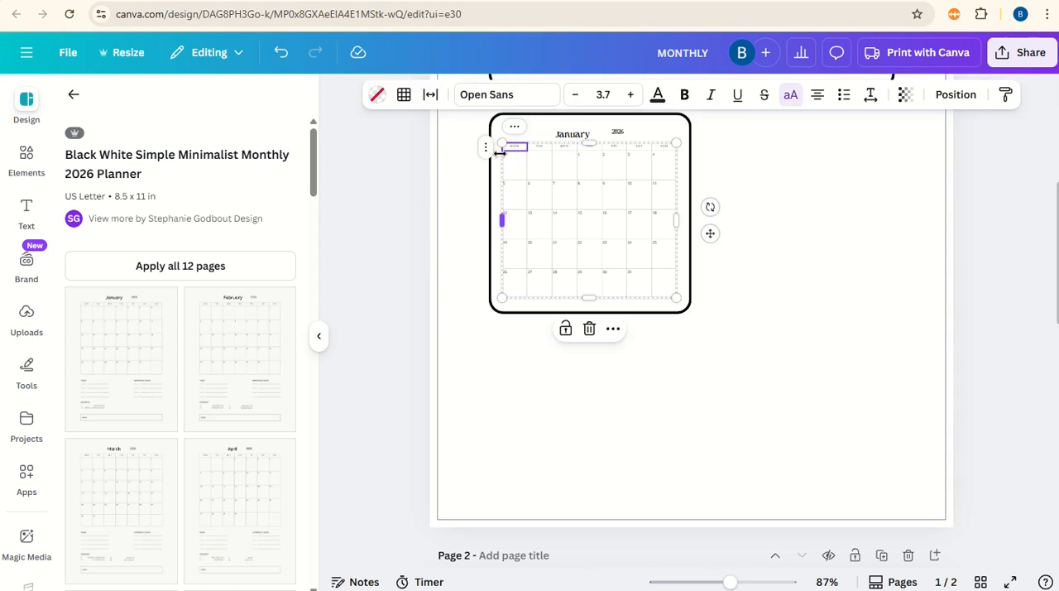
key(Escape)
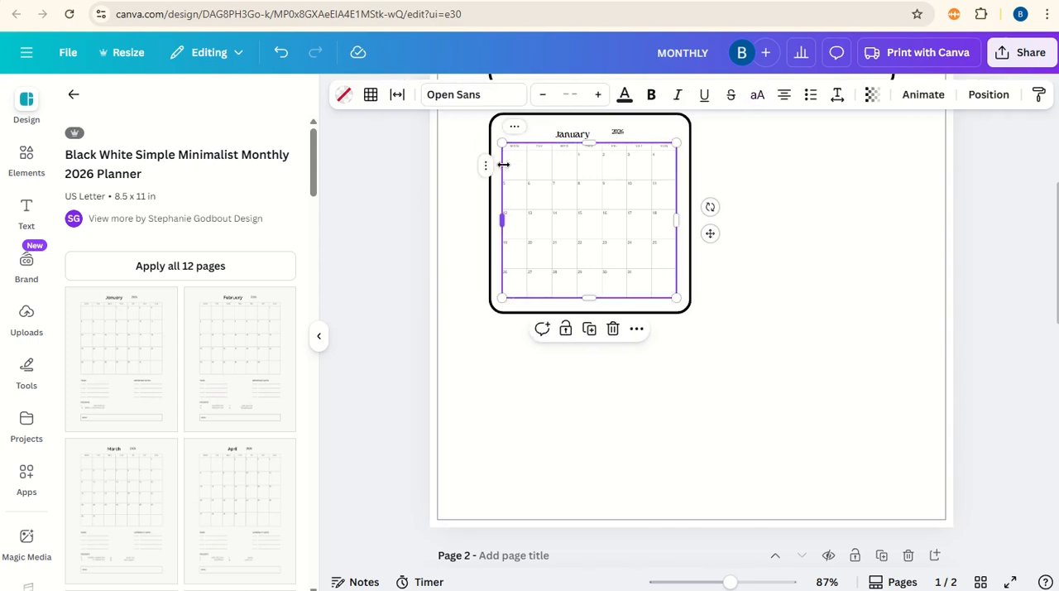
click(370, 95)
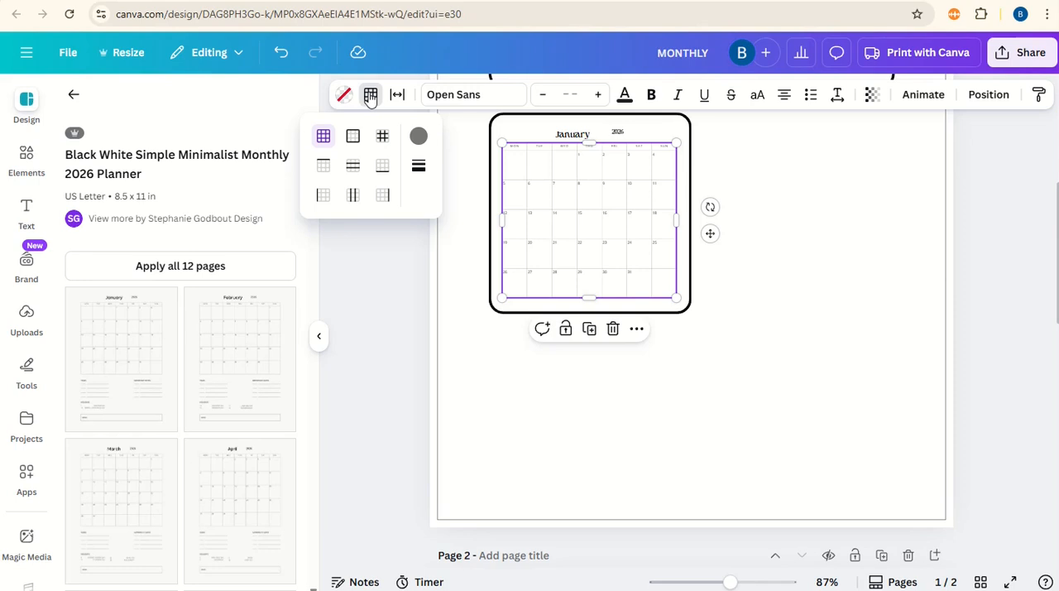
click(418, 139)
click(460, 317)
key(Escape)
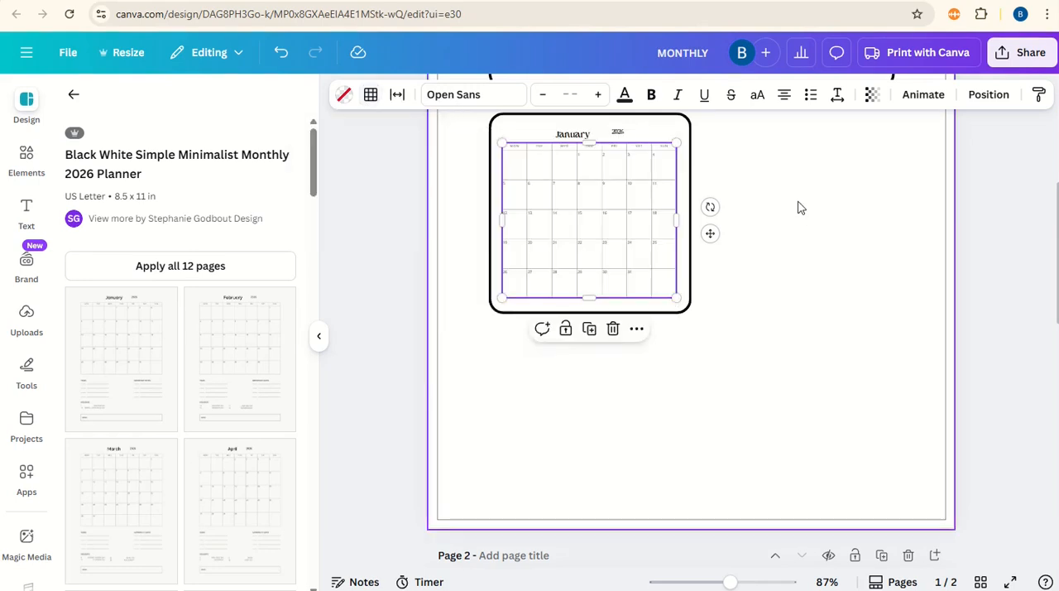
Step: Set the border weight of the calendar table to 1
click(370, 95)
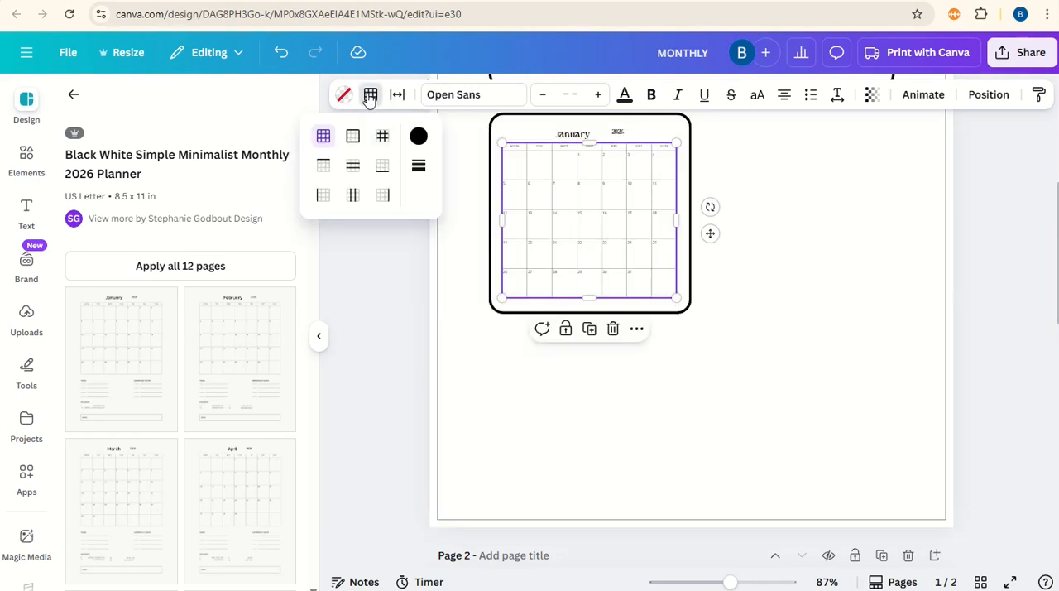
click(422, 172)
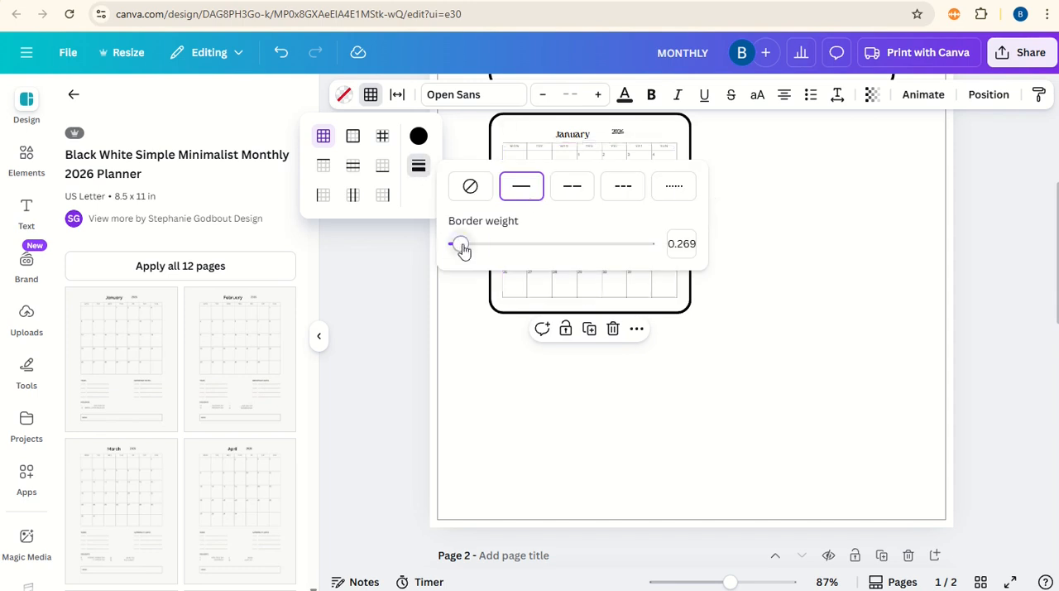
drag(461, 245, 470, 250)
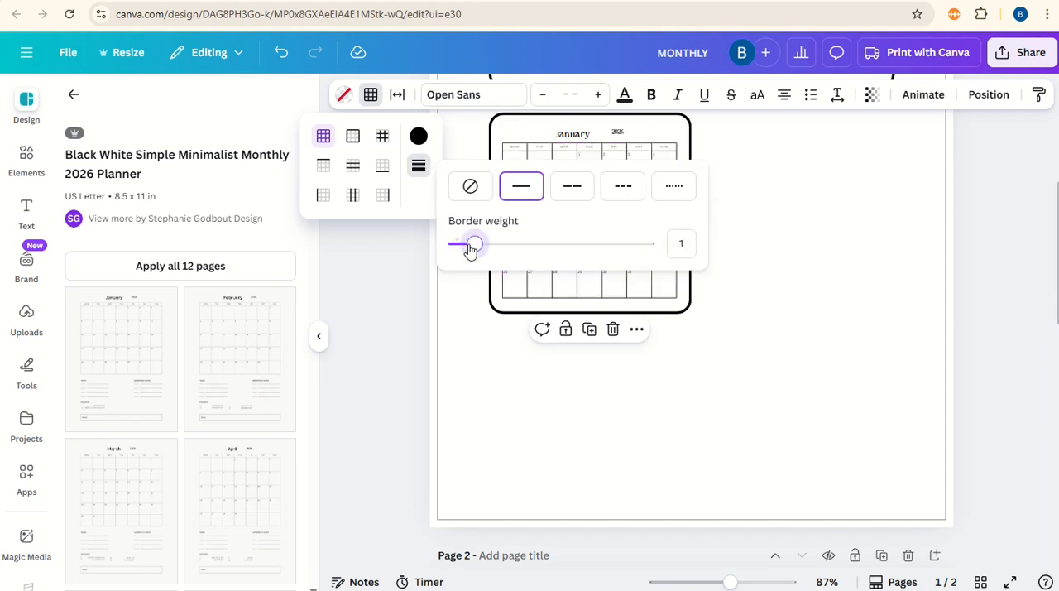
click(774, 178)
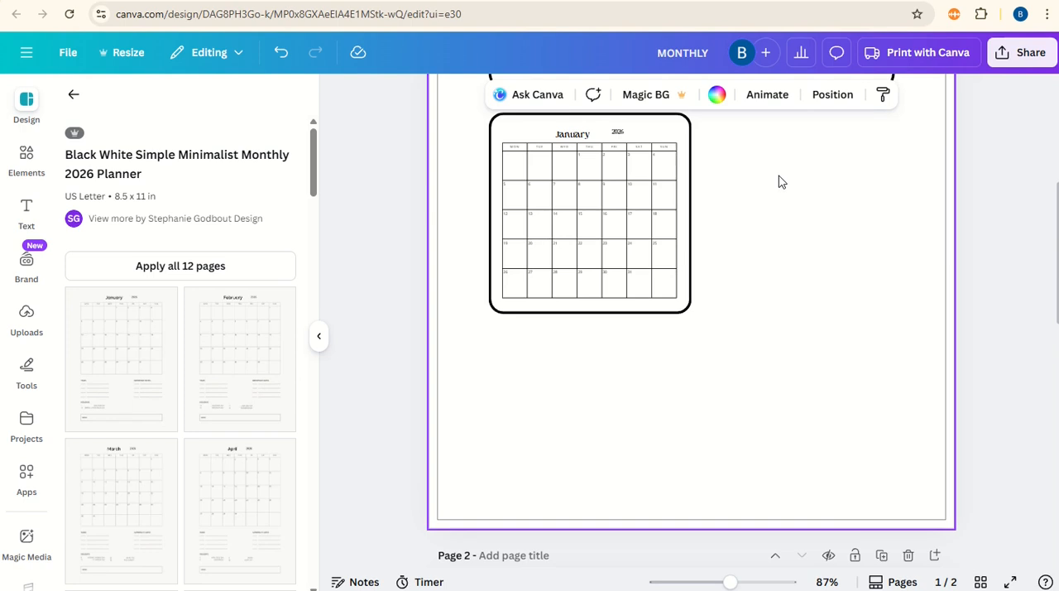
Step: Duplicate the GOALS box and resize the copy into a small box beside the calendar, aligned with the GOALS box's right edge
drag(730, 581, 704, 581)
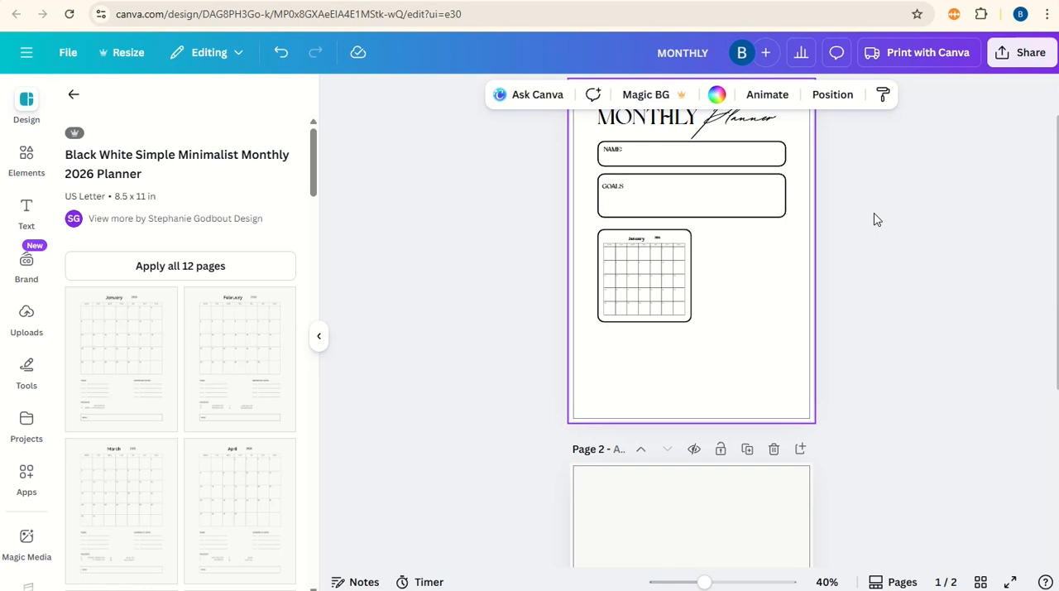
click(716, 217)
click(692, 144)
drag(707, 221, 802, 253)
drag(886, 251, 792, 246)
drag(742, 273, 742, 251)
Step: Duplicate the GOALS label into the small box beside the calendar and change its text to TO DO LIST
click(616, 187)
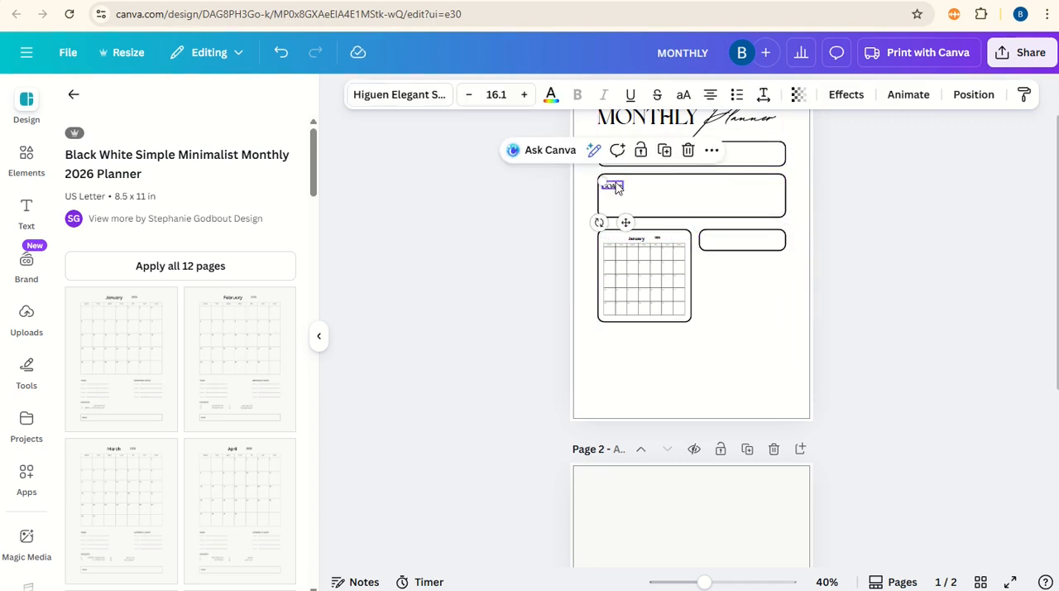
click(665, 153)
drag(631, 226, 759, 278)
double_click(744, 241)
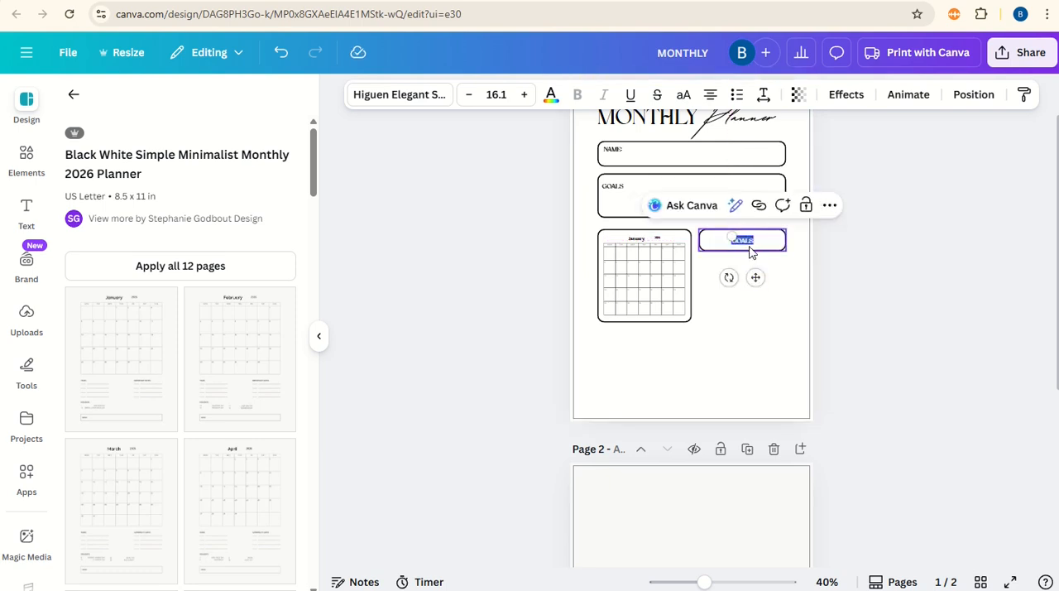
key(BackSpace)
text(TO DO LIST)
click(752, 258)
click(752, 243)
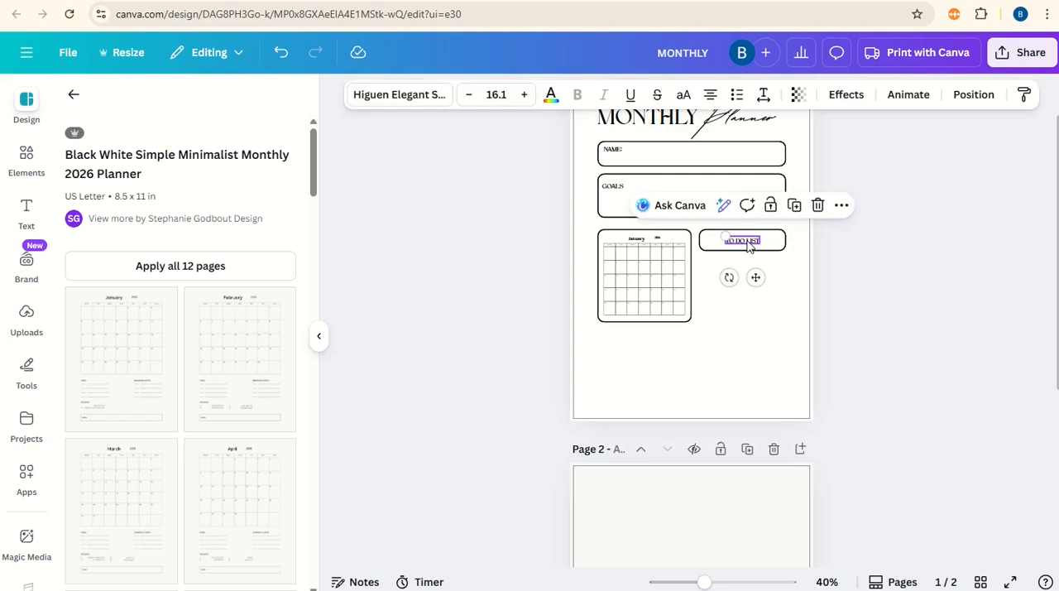
Step: Nudge the TO DO LIST heading into position and raise the bottom edge of its box slightly
drag(752, 245, 752, 242)
click(745, 249)
drag(742, 251, 742, 251)
drag(708, 582, 749, 582)
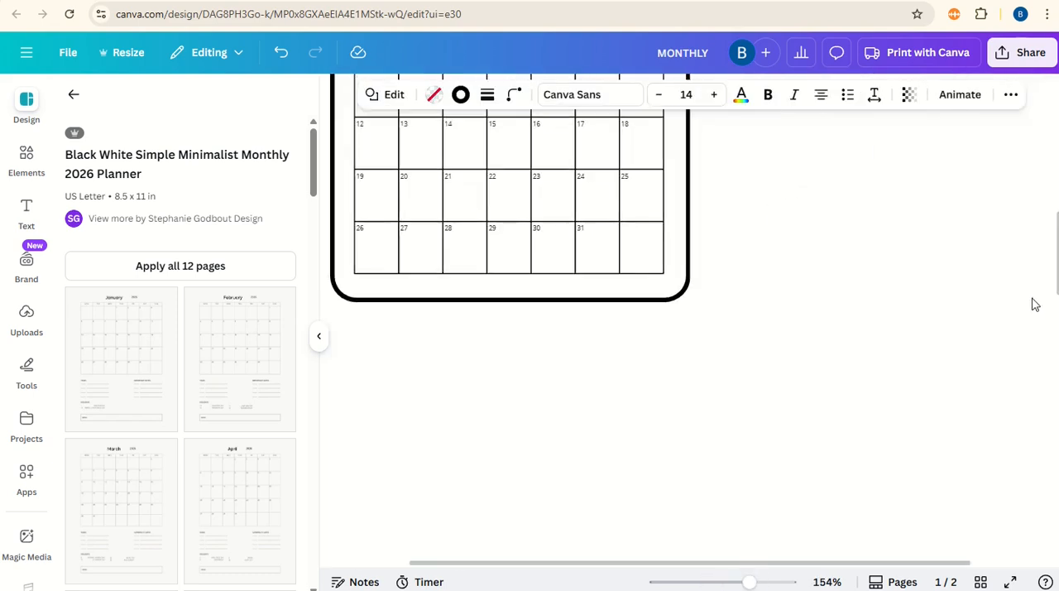
scroll(1031, 303, up, 3)
drag(885, 251, 885, 226)
click(886, 201)
click(894, 225)
click(833, 335)
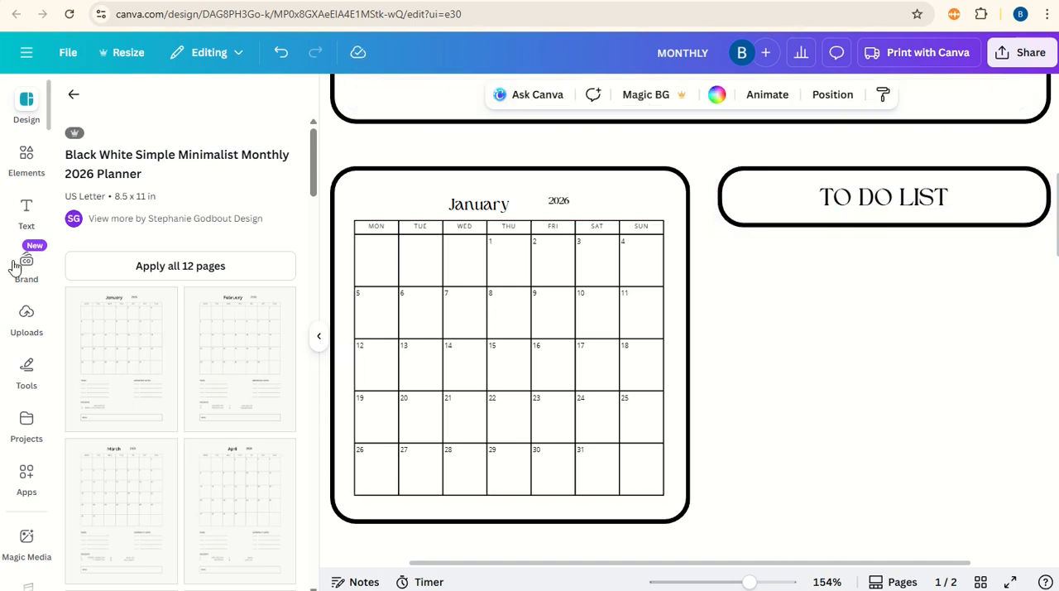
Step: Add a circle shape below the TO DO LIST box and give it no fill and a solid black outline
click(27, 160)
click(134, 286)
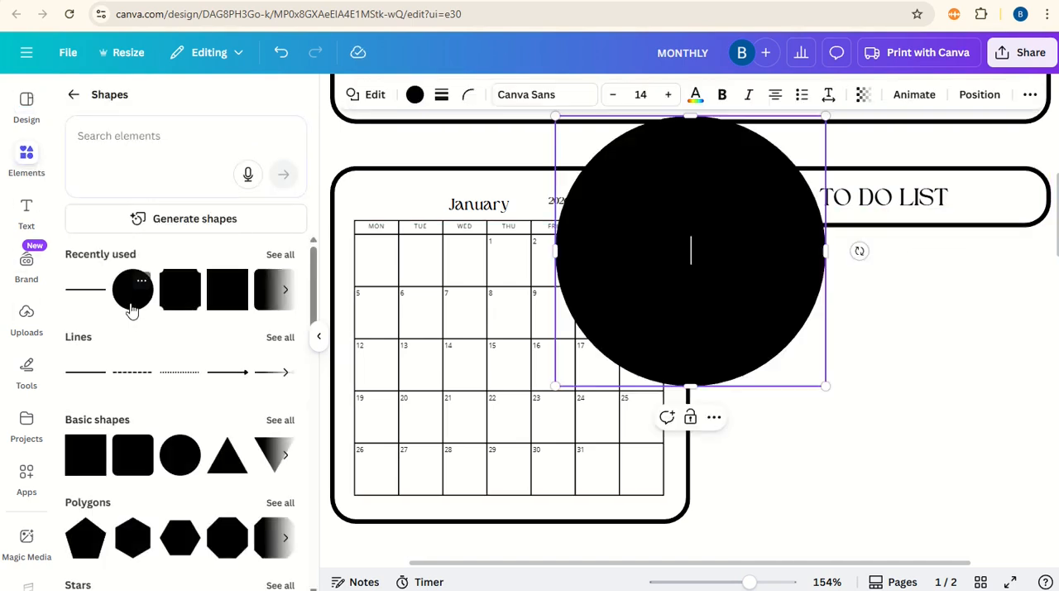
drag(699, 182, 828, 290)
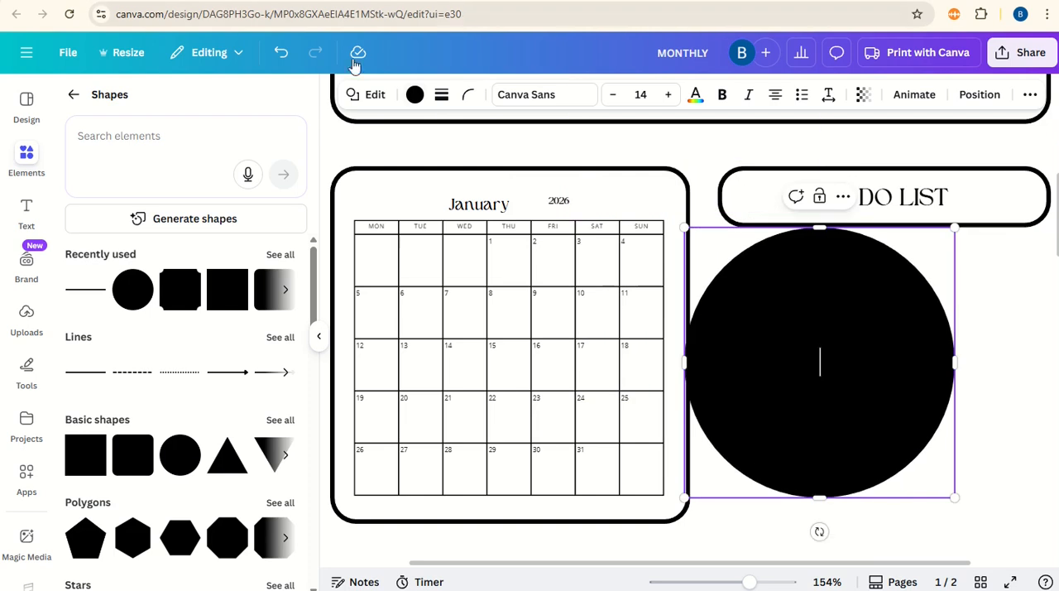
click(415, 95)
click(112, 203)
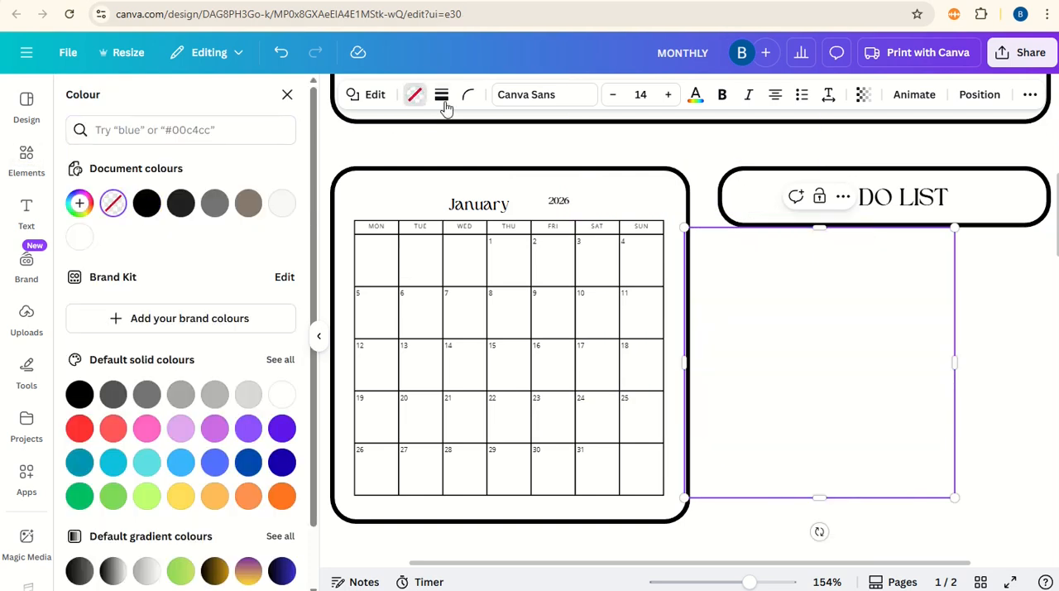
click(442, 95)
click(400, 138)
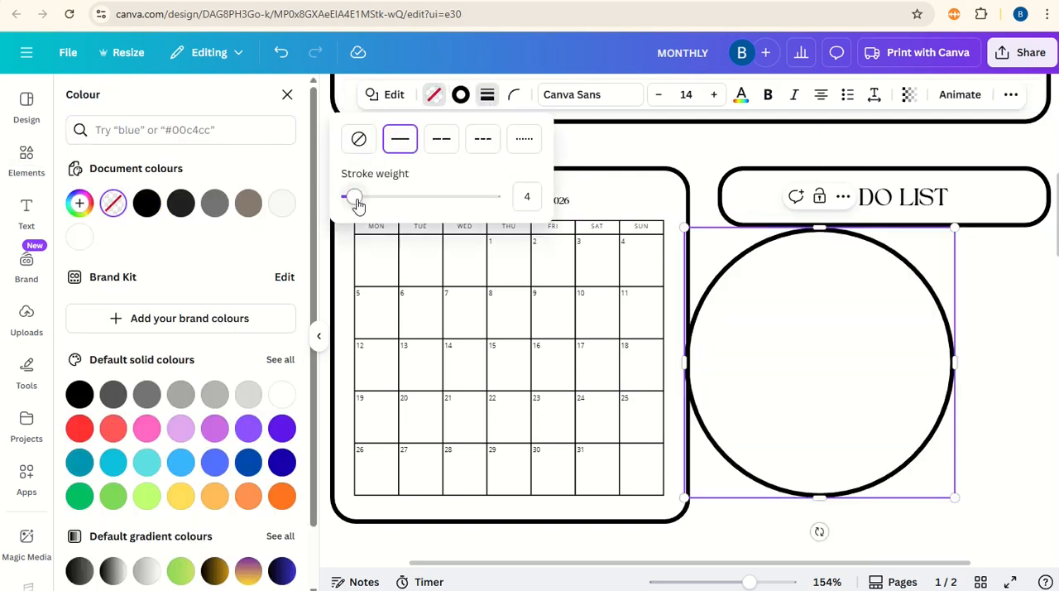
Step: Shrink the circle to checkbox size under the TO DO LIST box's left end and duplicate it into a column of five
drag(816, 345, 853, 353)
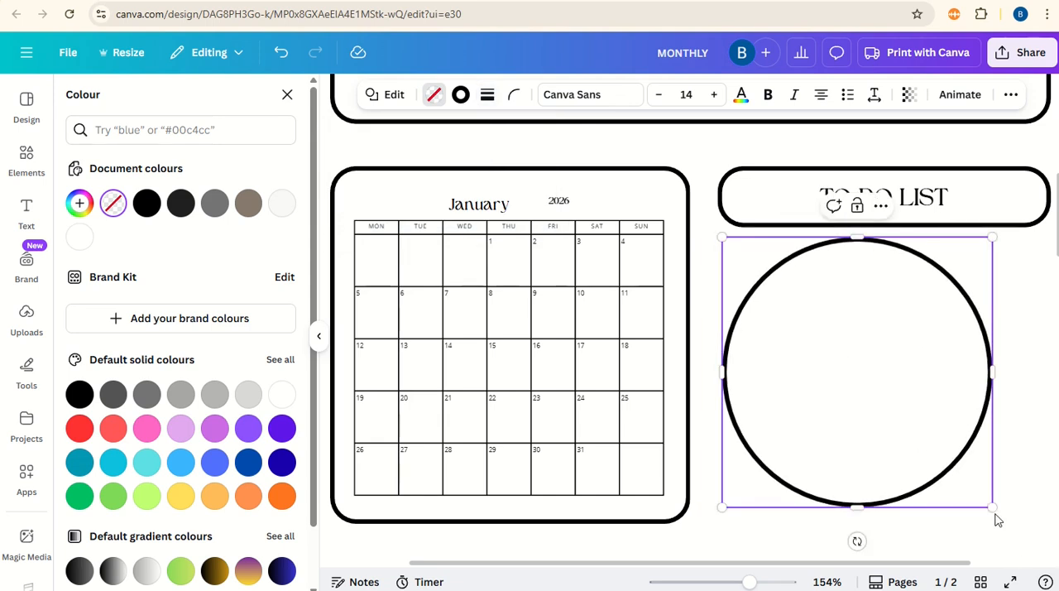
drag(994, 508, 749, 326)
click(743, 206)
click(743, 264)
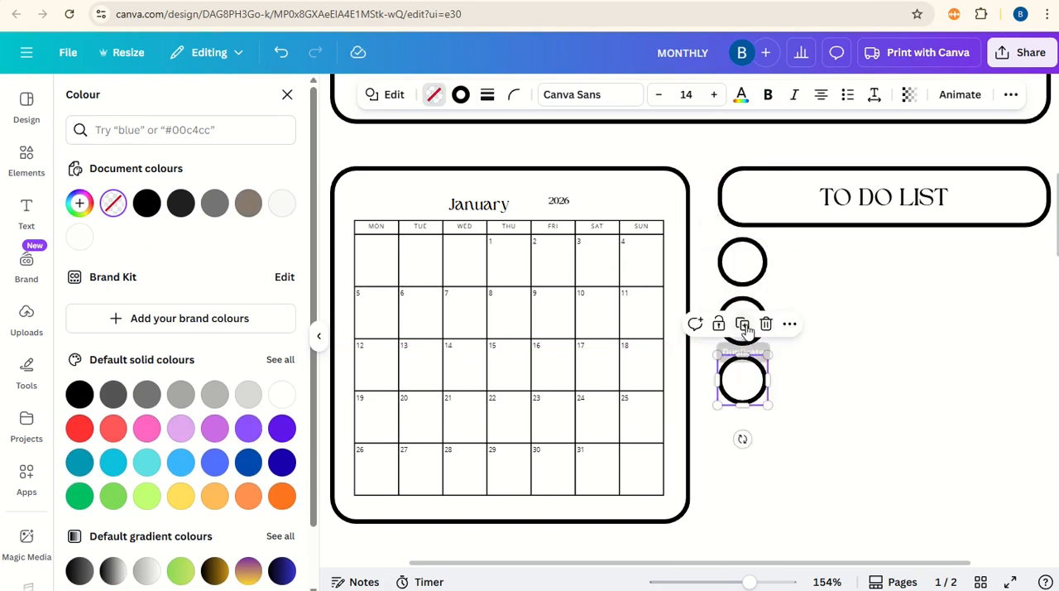
click(743, 323)
click(742, 386)
click(902, 406)
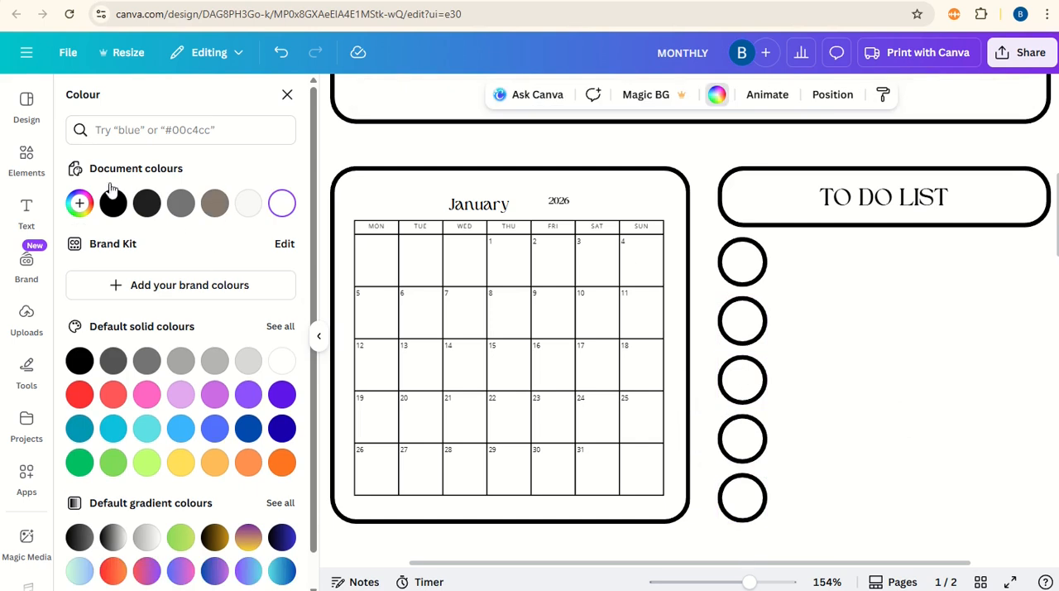
Step: Add a dashed line beside the first circle and shorten it to end at the TO DO LIST box's right edge
click(27, 161)
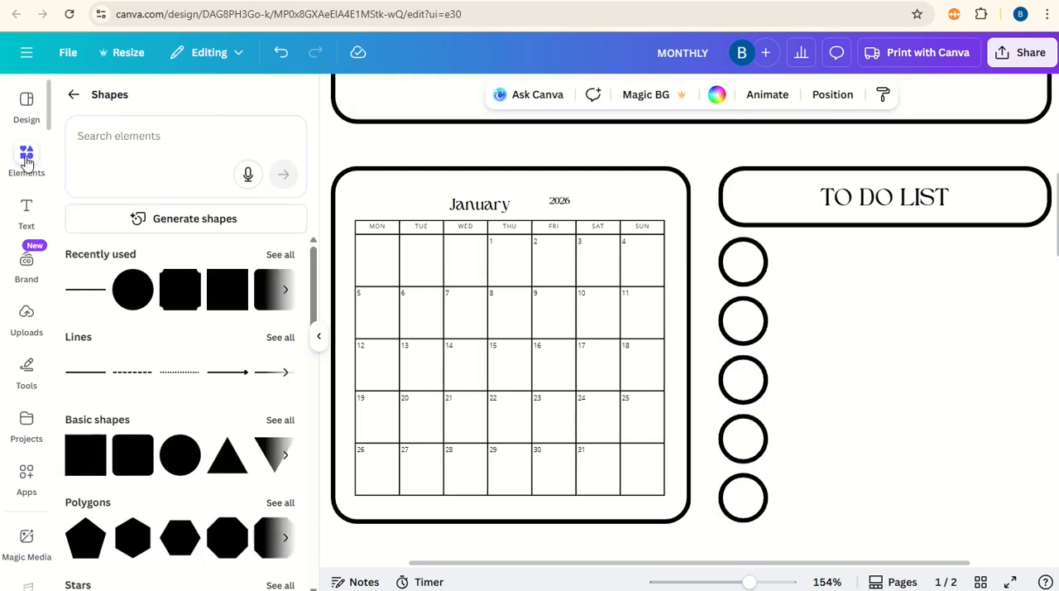
click(138, 379)
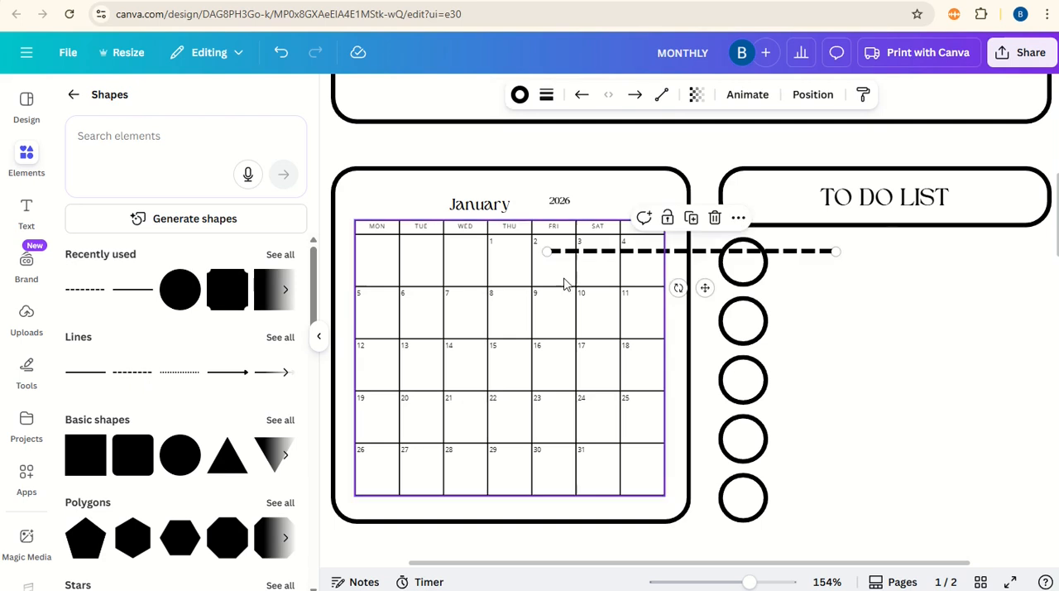
drag(674, 286, 932, 320)
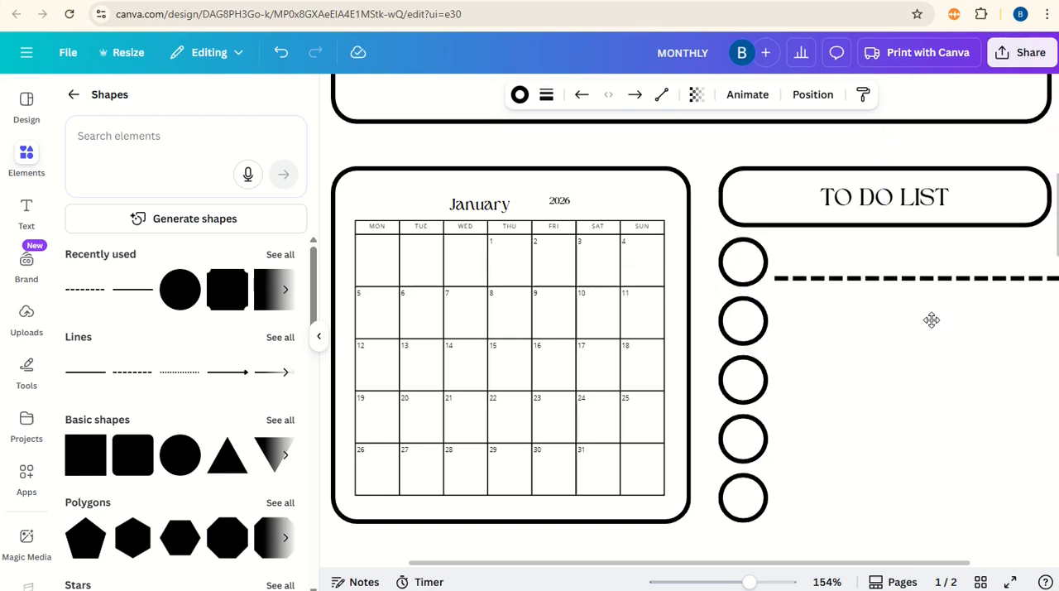
scroll(934, 530, right, 2)
drag(1003, 279, 991, 280)
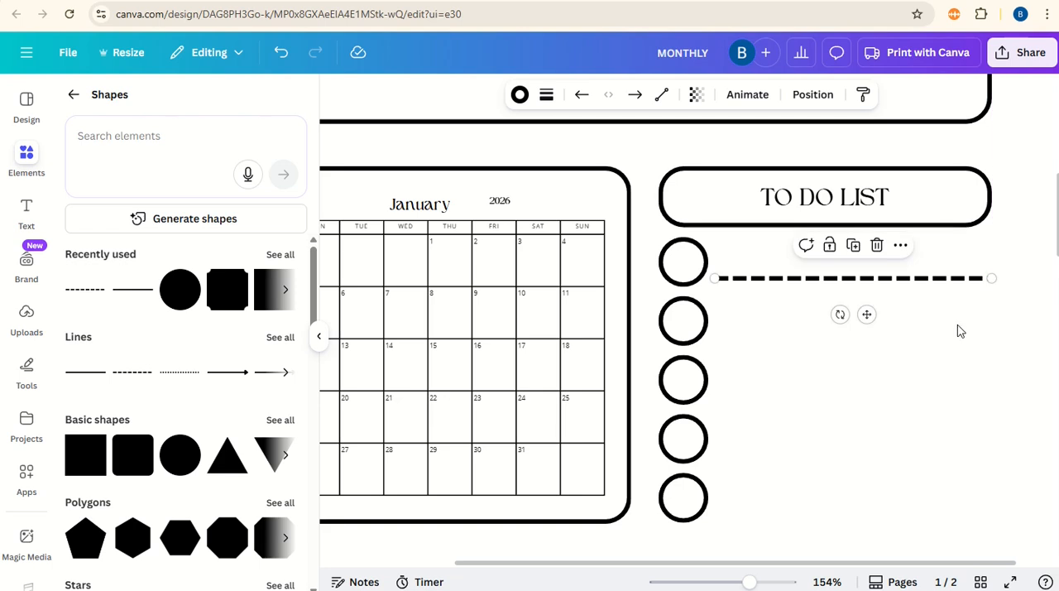
Step: Duplicate the dashed line down the to-do list so that each of the five circles has one
click(852, 245)
drag(890, 340, 876, 401)
click(868, 297)
drag(887, 334, 867, 437)
click(855, 314)
key(ctrl+d)
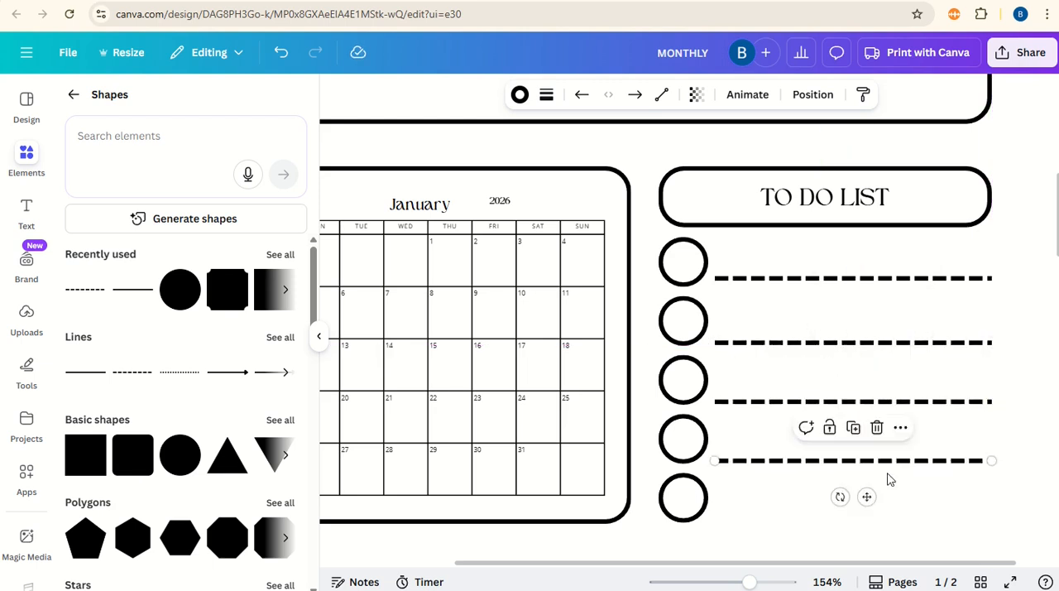
key(ctrl+d)
click(853, 547)
Step: Duplicate the GOALS box, place the copy below the calendar and to-do list, and extend its bottom edge downward
drag(750, 583, 712, 584)
click(711, 259)
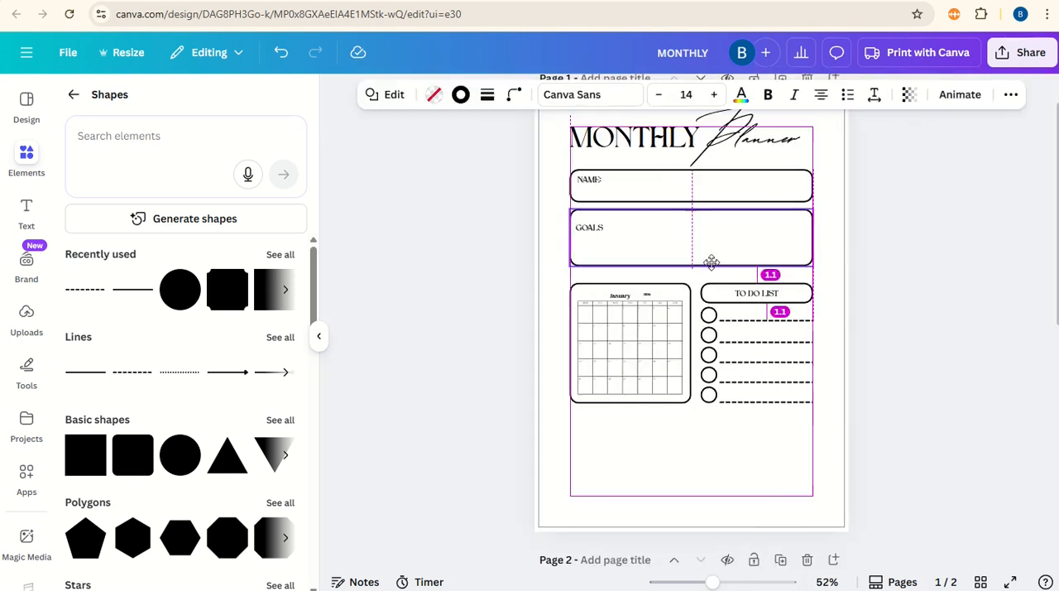
click(692, 178)
drag(746, 250, 740, 446)
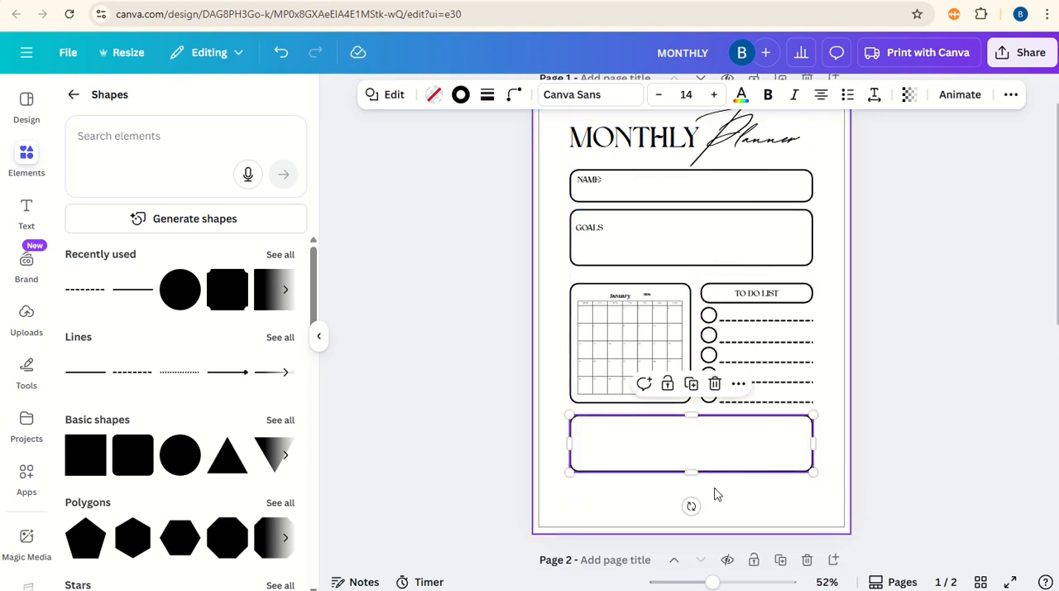
drag(692, 472, 694, 500)
Step: Duplicate the TO DO LIST label into the bottom box's upper-left corner and change its text to NOTES
click(758, 295)
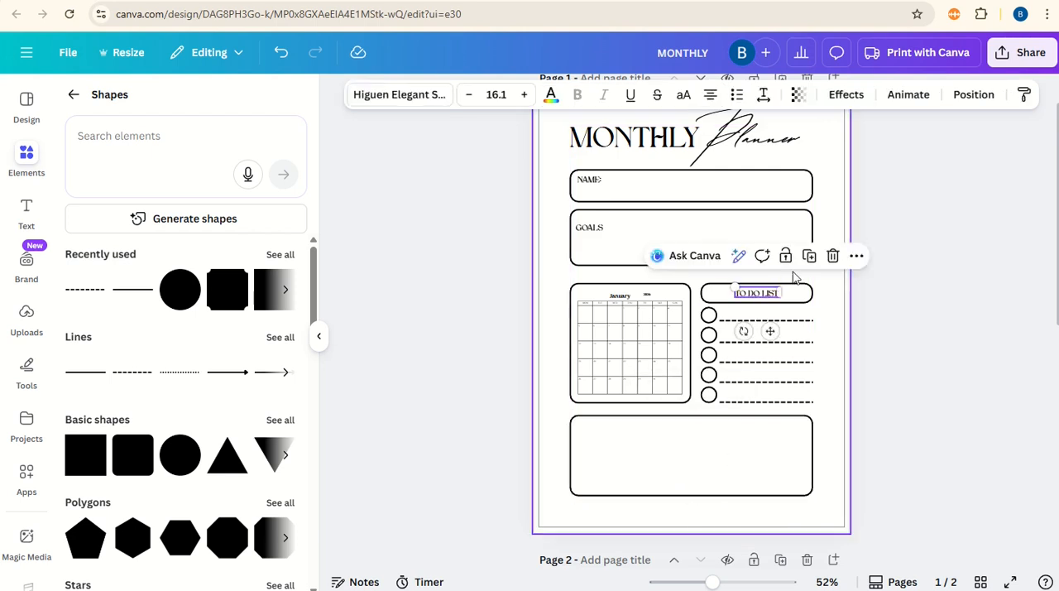
click(813, 255)
drag(774, 336, 611, 466)
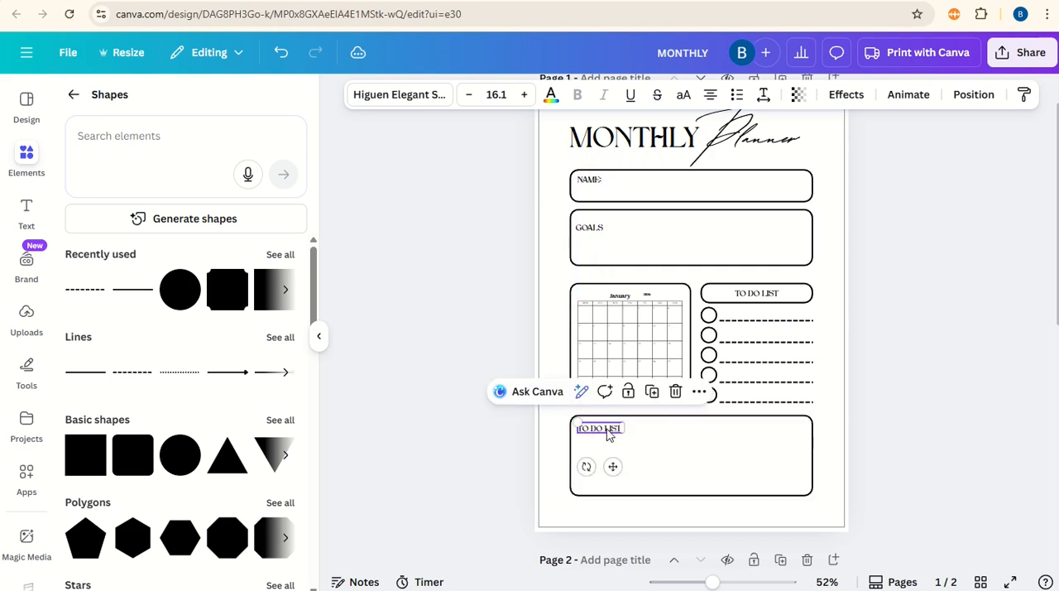
double_click(601, 427)
text(NOTES)
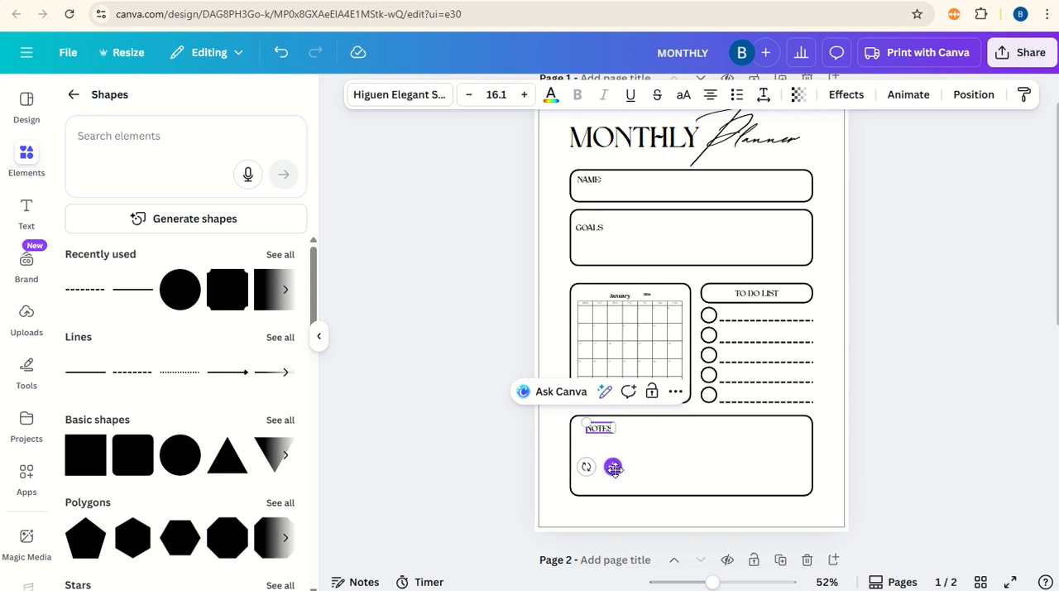
drag(613, 466, 605, 469)
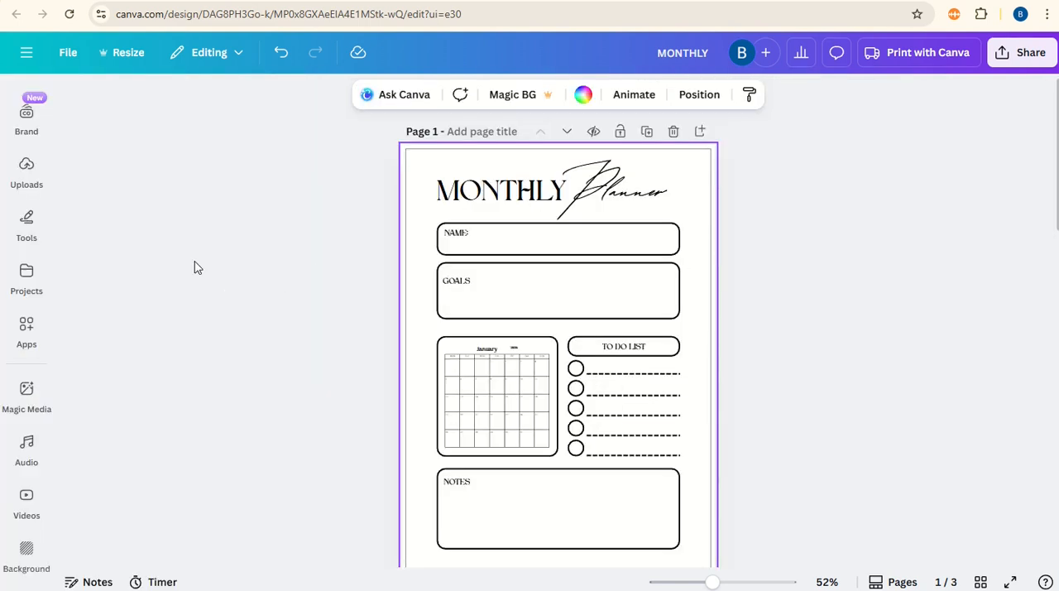
Step: Search the elements for "shape background" and show all of the photo results
click(75, 105)
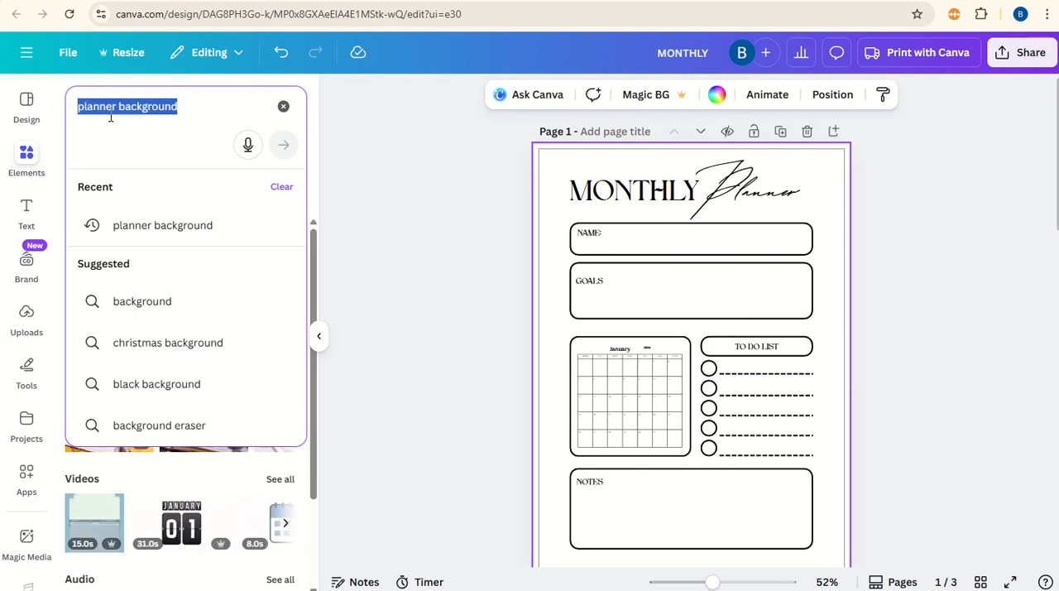
key(BackSpace)
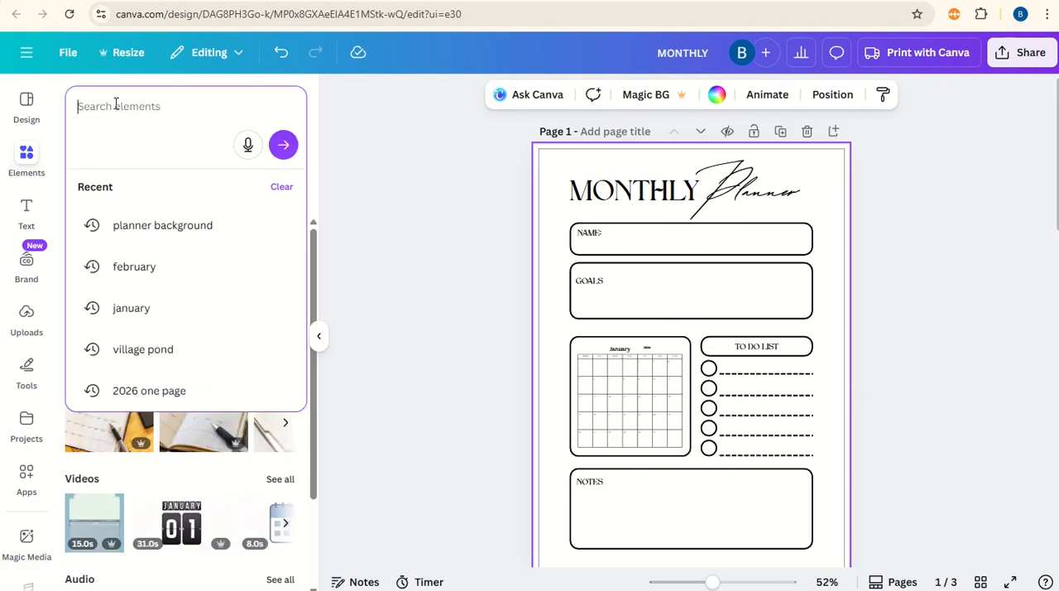
text(shape background)
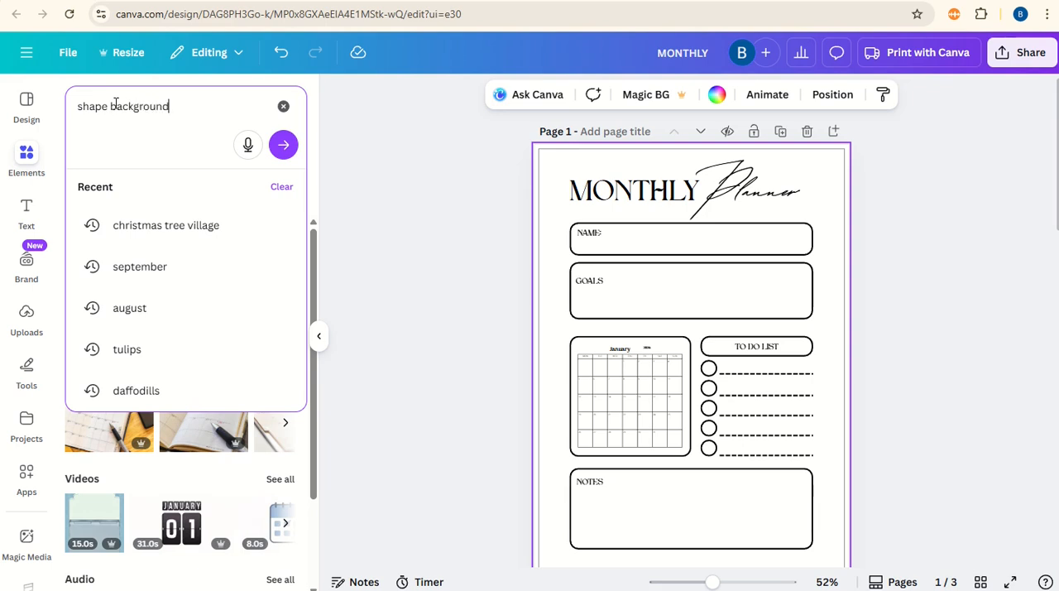
key(Return)
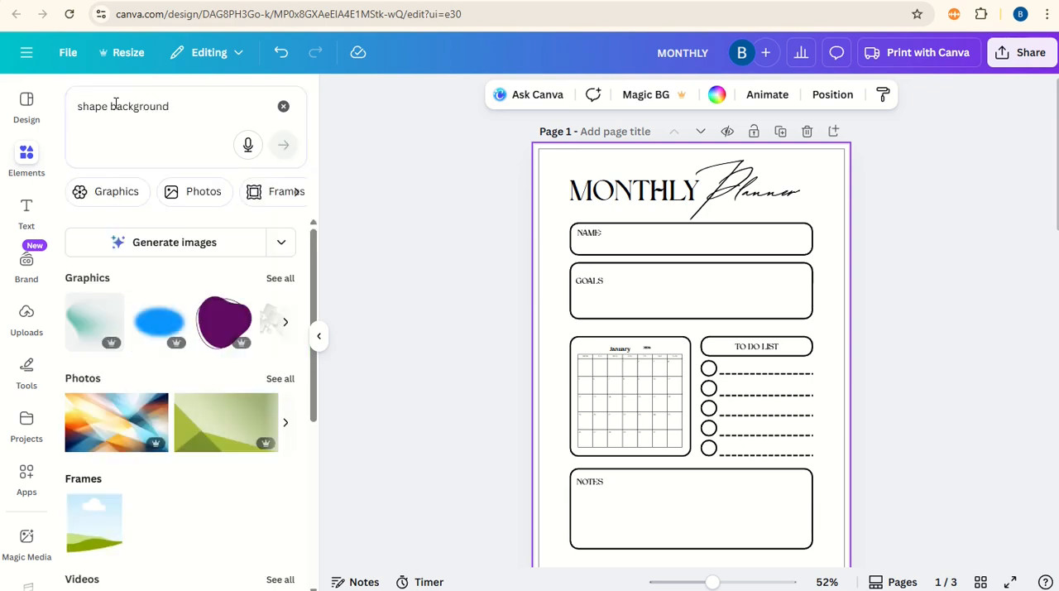
click(280, 379)
Step: Add the photo with pink and turquoise waves to page 1 and set it as the page background
scroll(220, 346, down, 2)
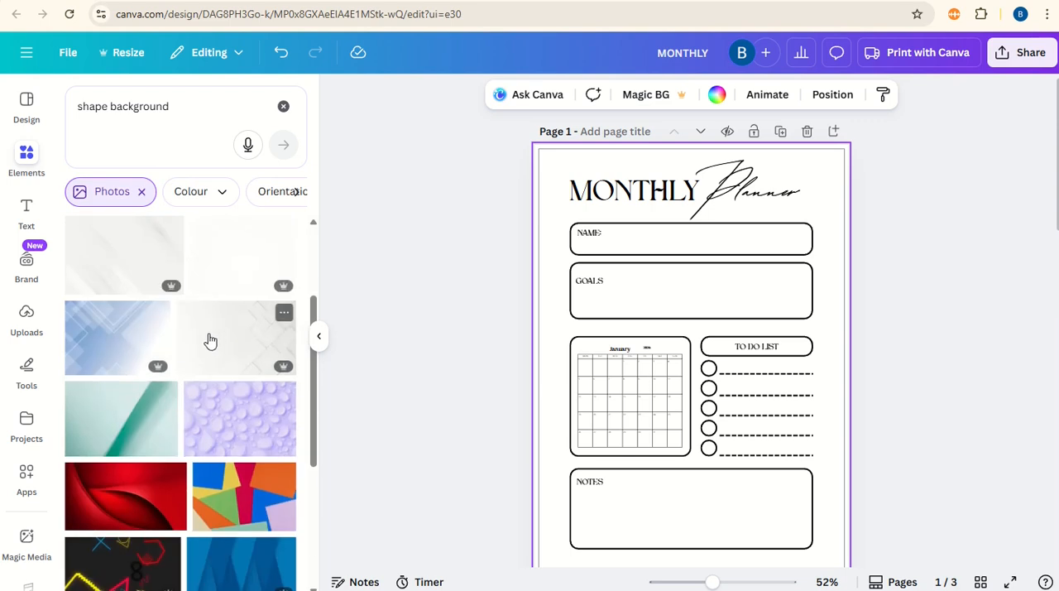
scroll(208, 343, down, 3)
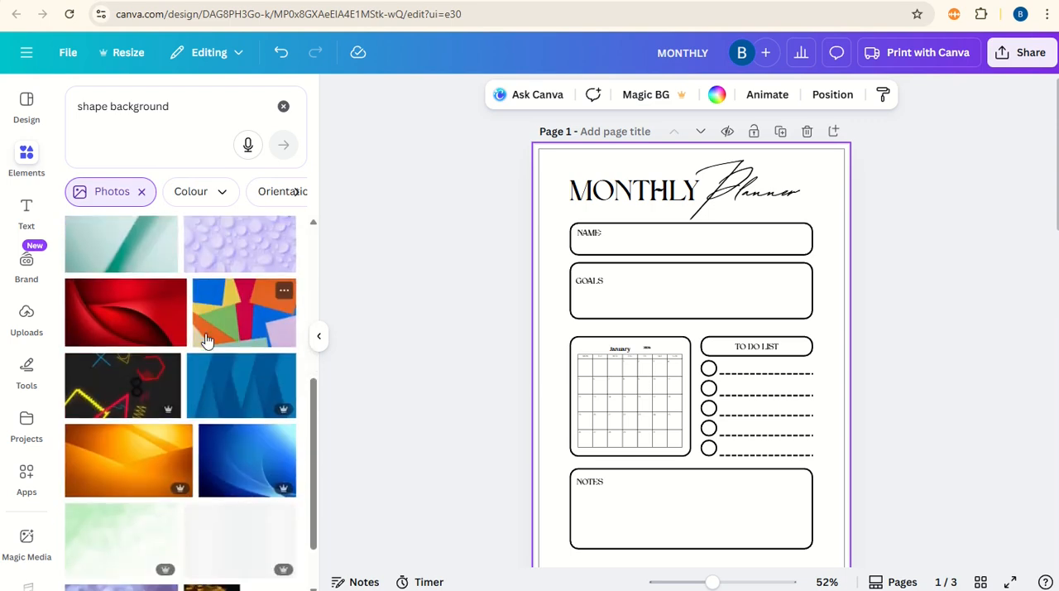
scroll(207, 340, down, 3)
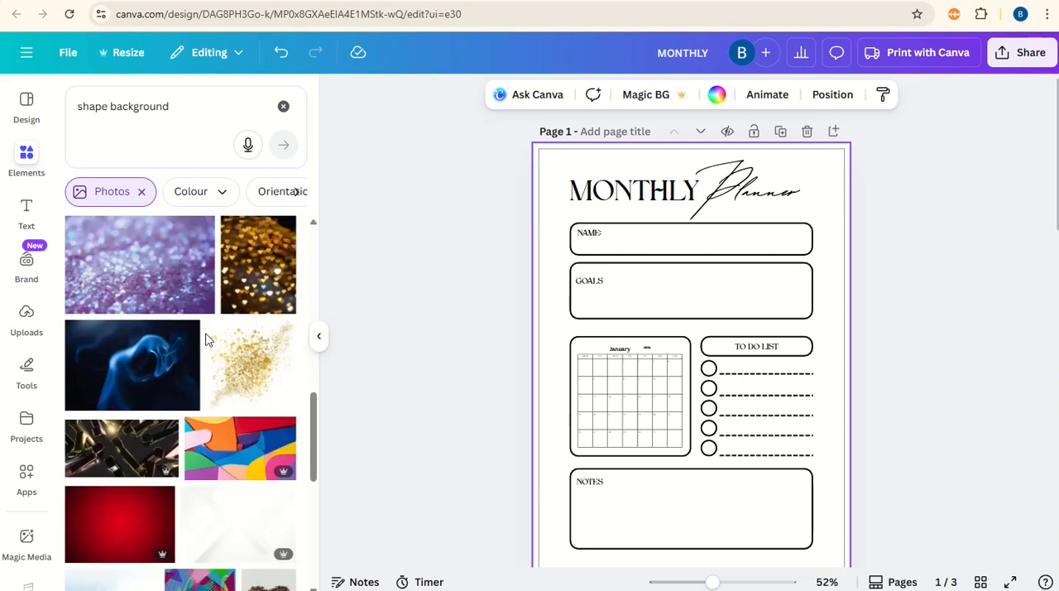
scroll(207, 336, down, 5)
scroll(207, 334, down, 10)
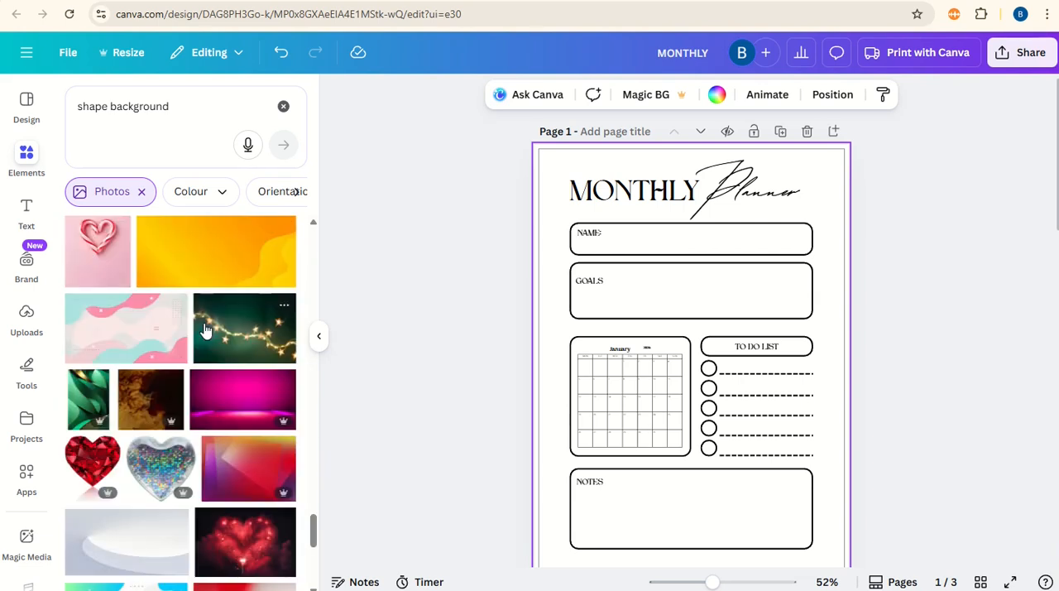
click(121, 331)
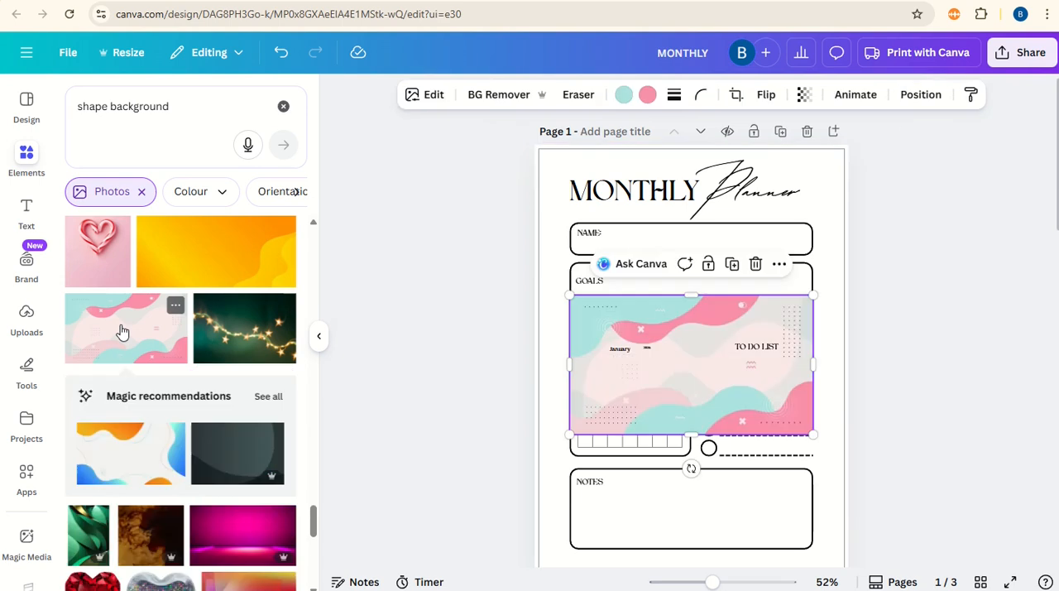
drag(681, 395, 661, 392)
right_click(660, 392)
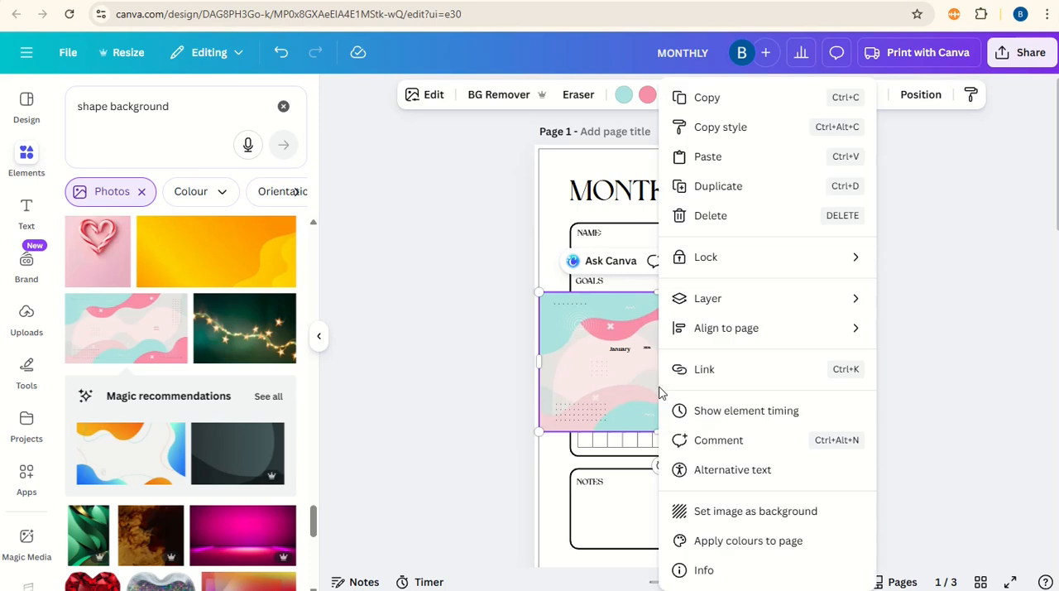
click(764, 509)
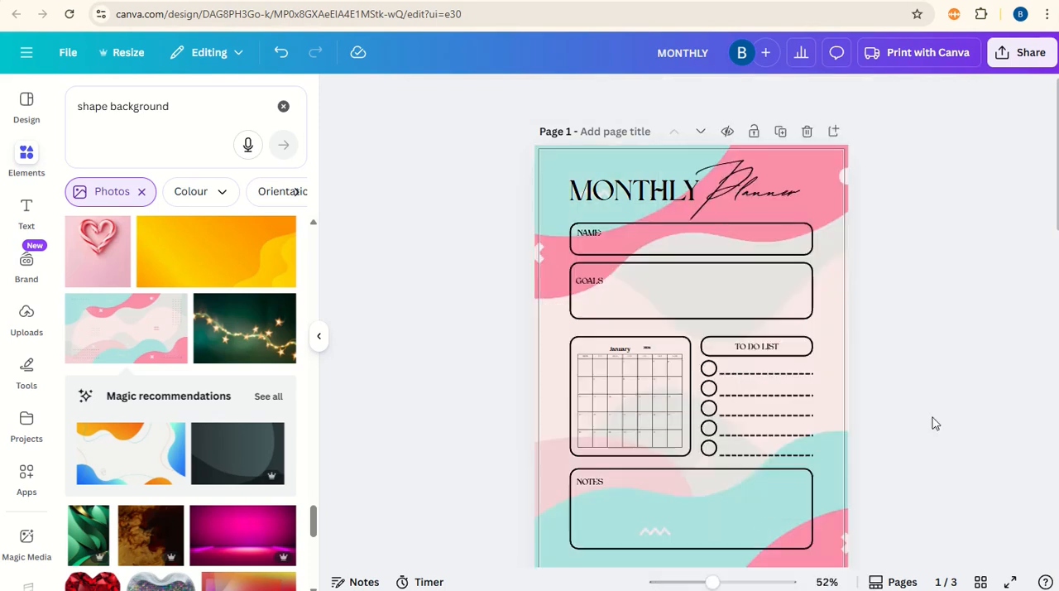
click(318, 336)
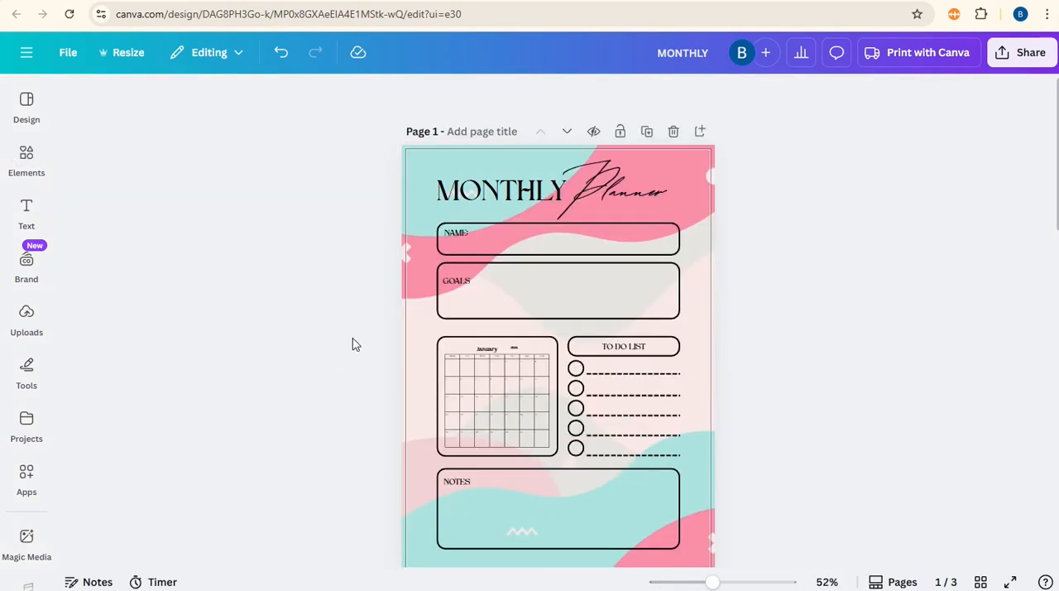
scroll(342, 332, down, 2)
scroll(341, 331, up, 2)
Step: In the background image's colour adjustments, set the pink's hue to 44 and the turquoise's saturation to 47
click(426, 207)
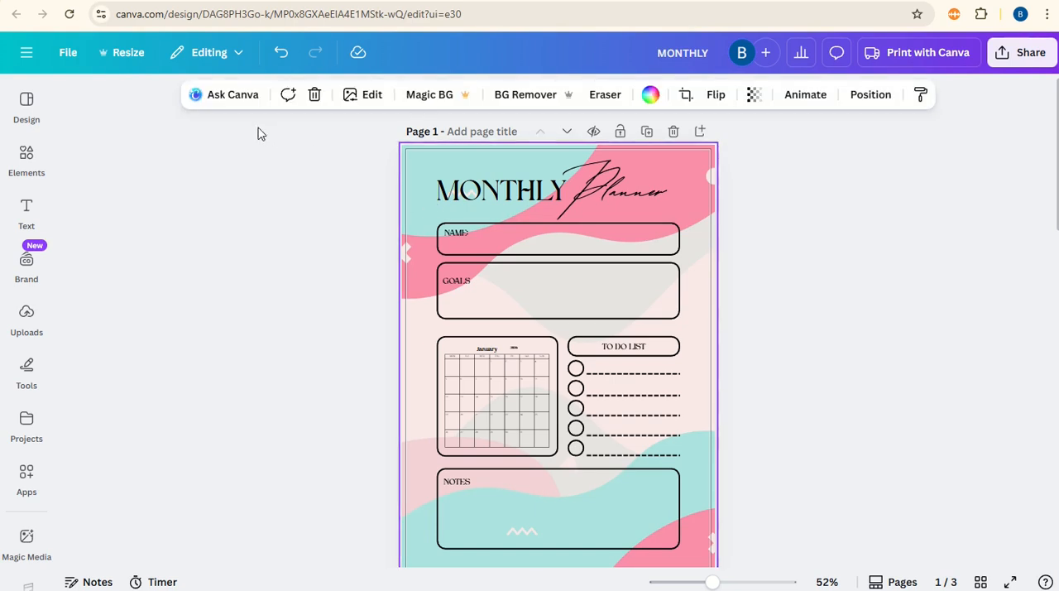
click(361, 98)
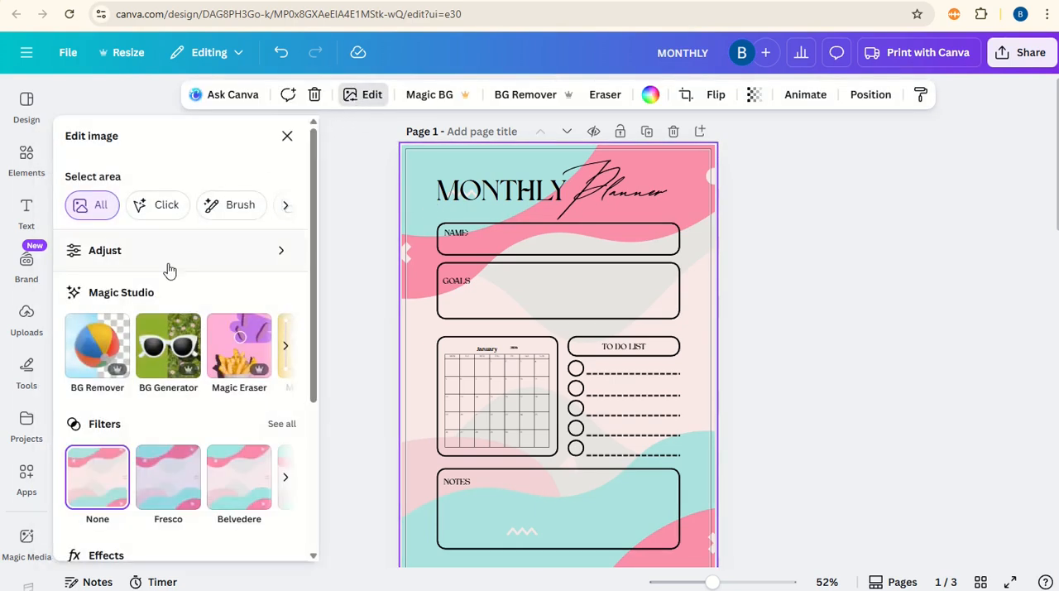
click(174, 263)
scroll(314, 414, down, 5)
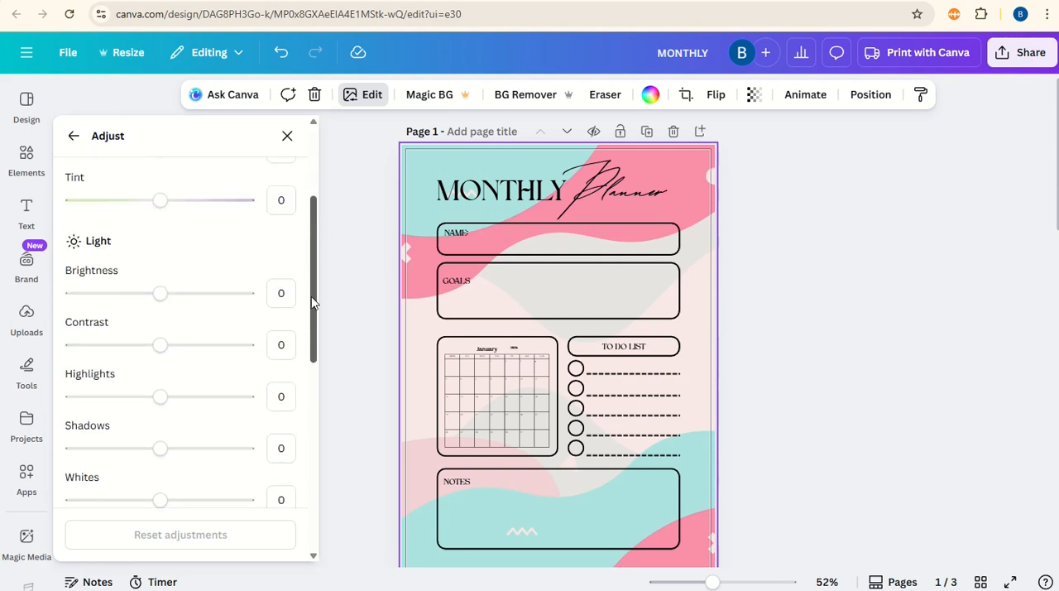
scroll(315, 414, down, 3)
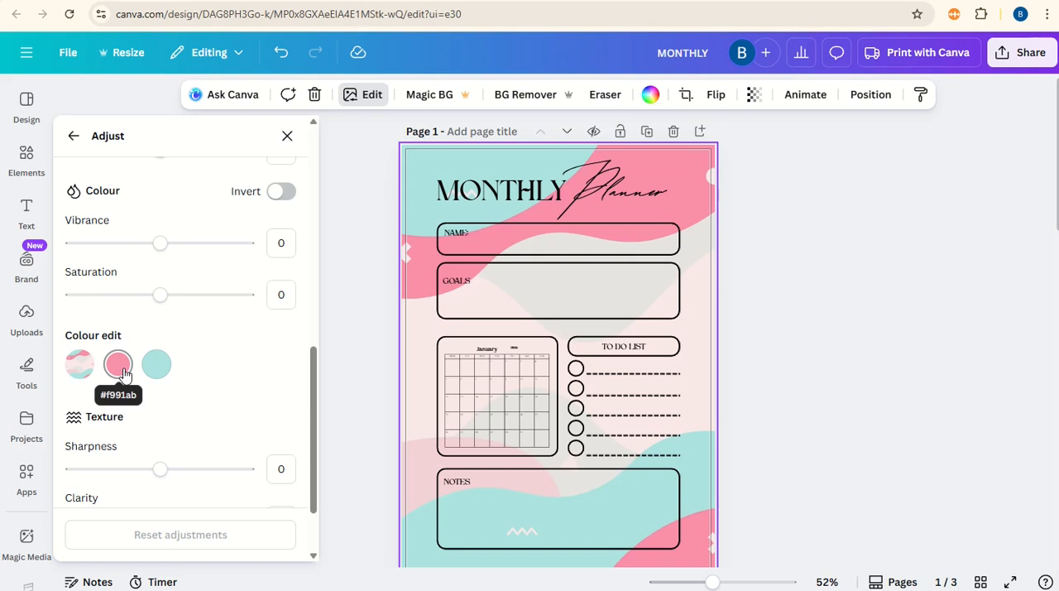
click(118, 365)
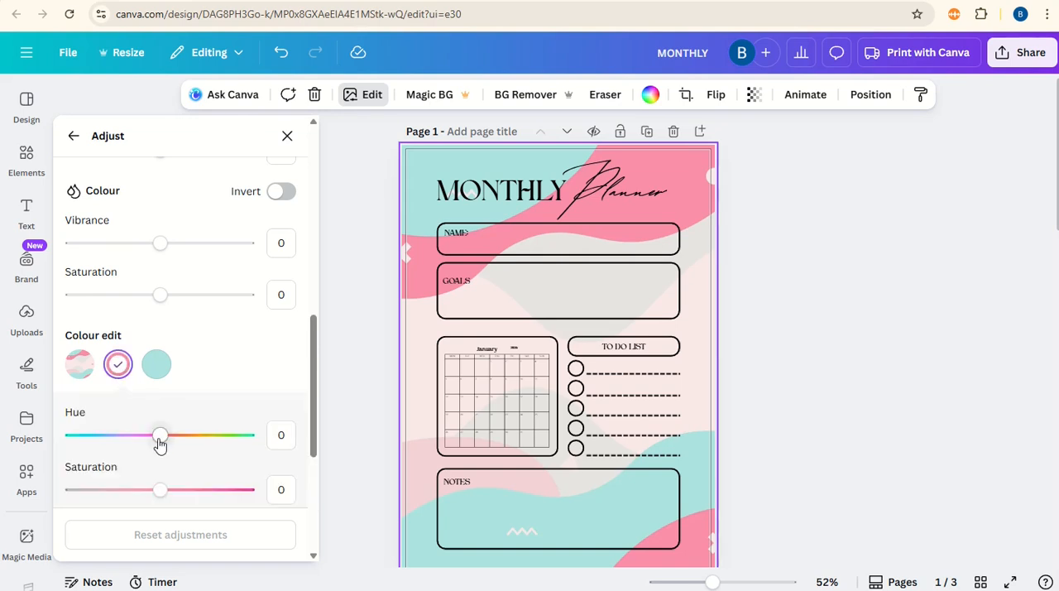
drag(160, 437, 200, 445)
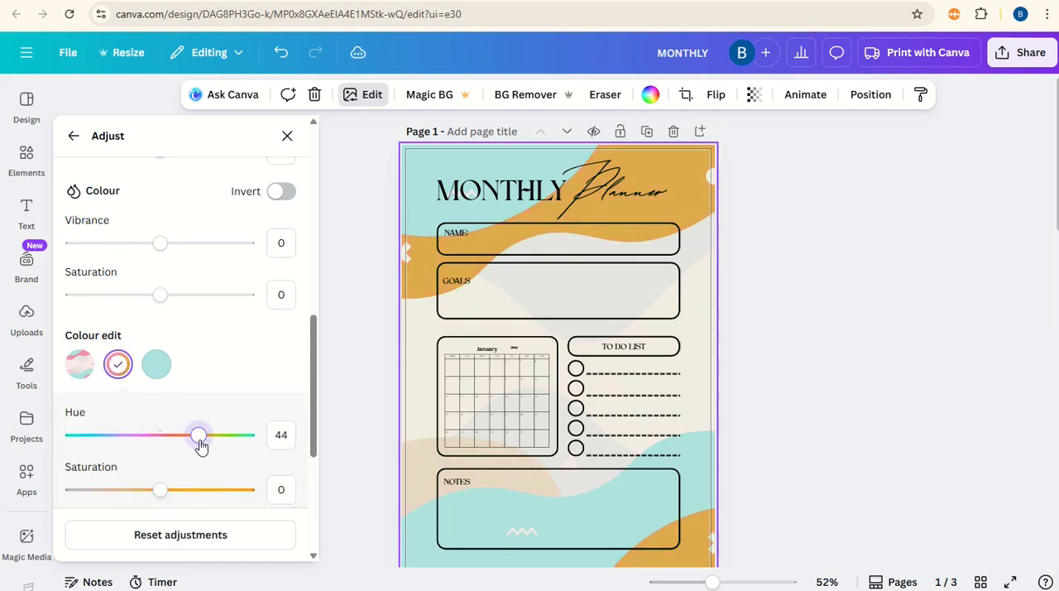
click(157, 365)
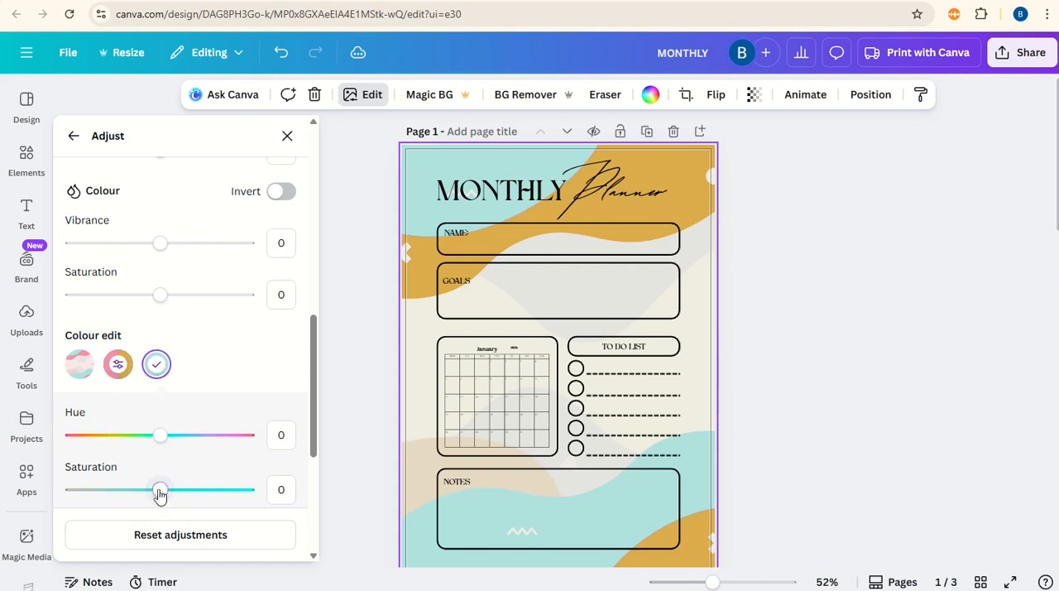
drag(161, 490, 203, 504)
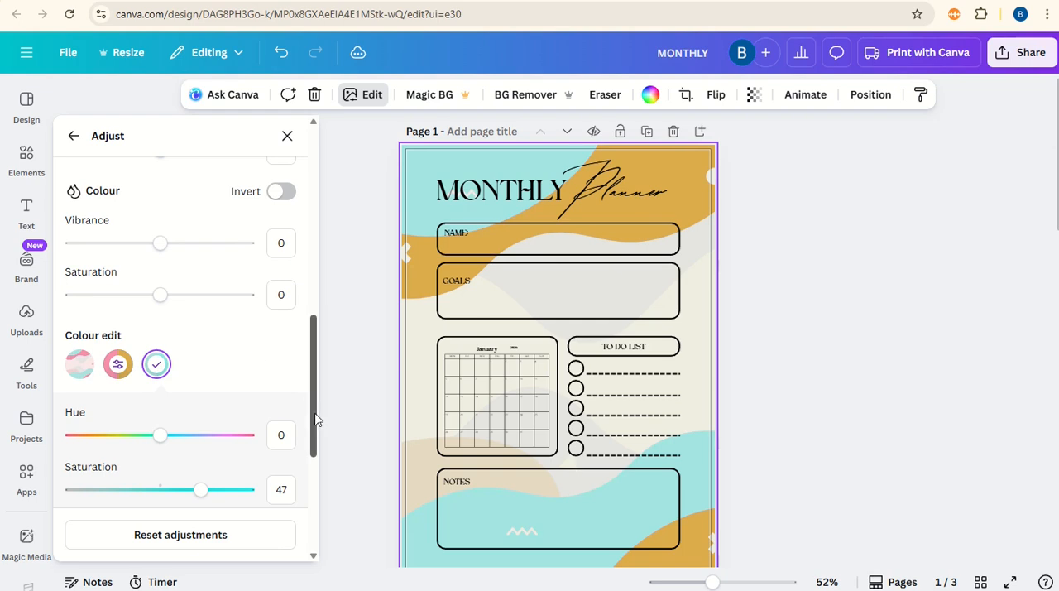
Step: Set the background image's overall saturation to -77 and its vibrance to 54
scroll(264, 389, up, 1)
drag(162, 346, 93, 355)
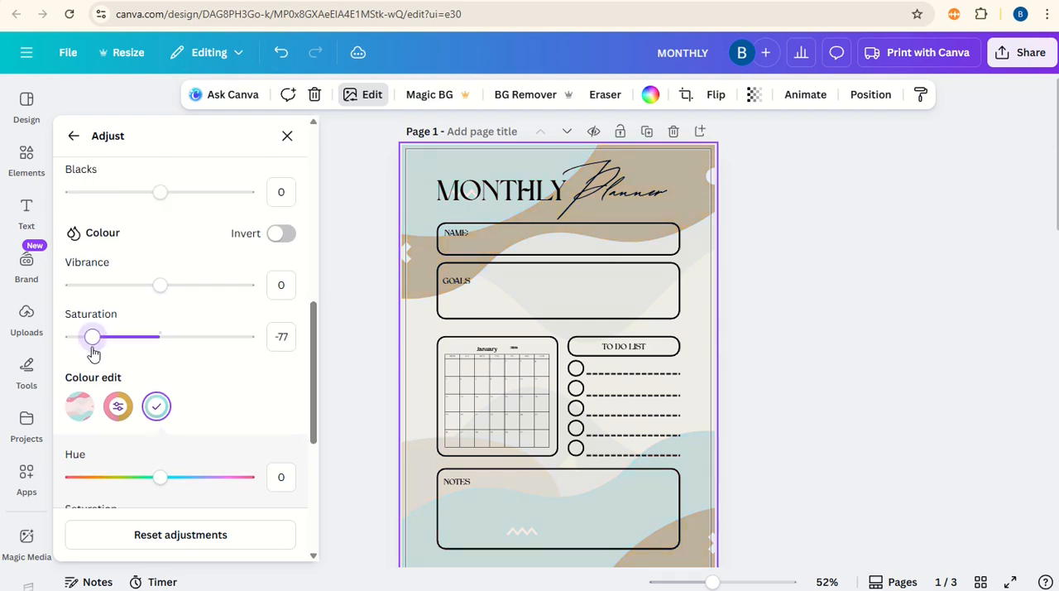
drag(168, 301, 209, 304)
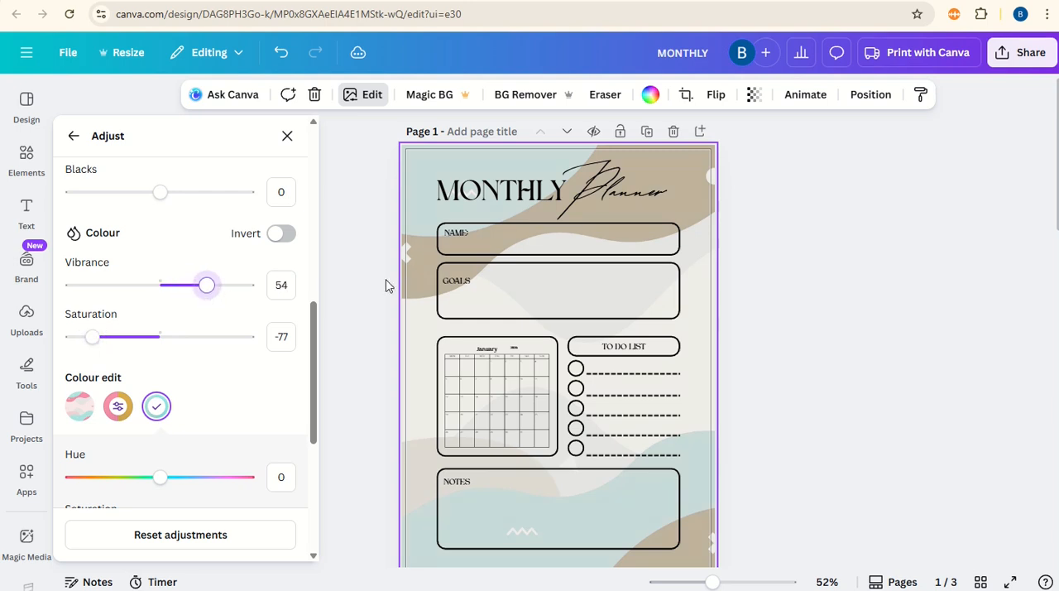
Step: Set the background image's brightness to 39 and close the image adjustments
scroll(196, 427, up, 6)
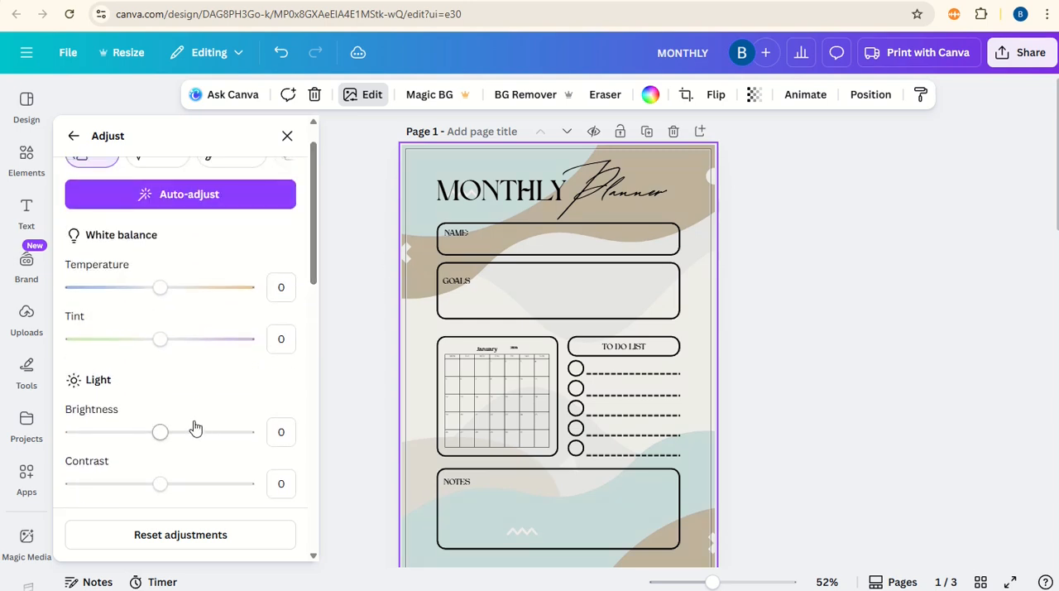
drag(163, 435, 196, 446)
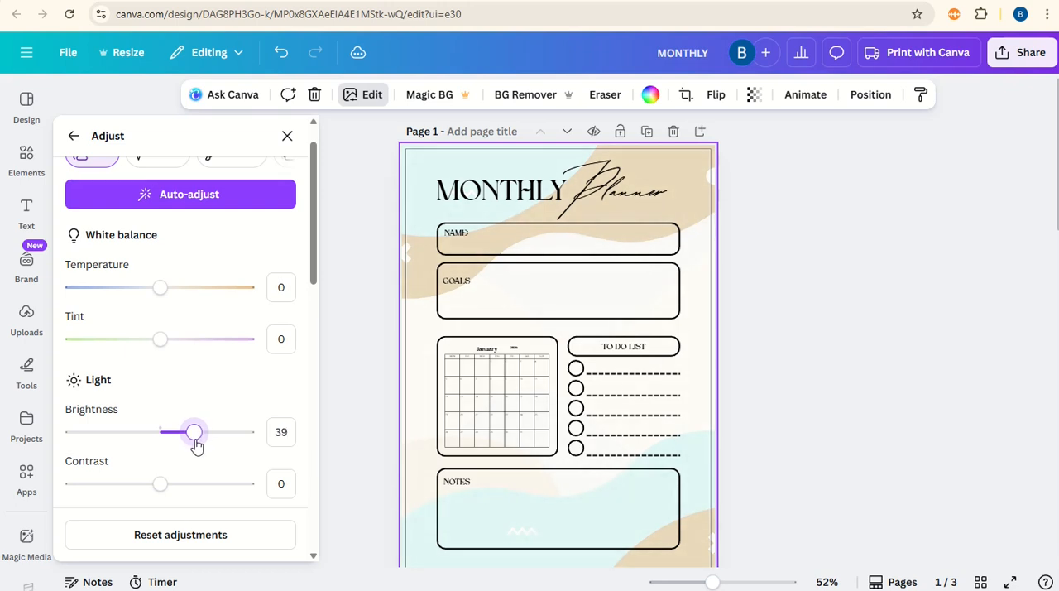
click(288, 135)
click(301, 276)
scroll(313, 248, down, 2)
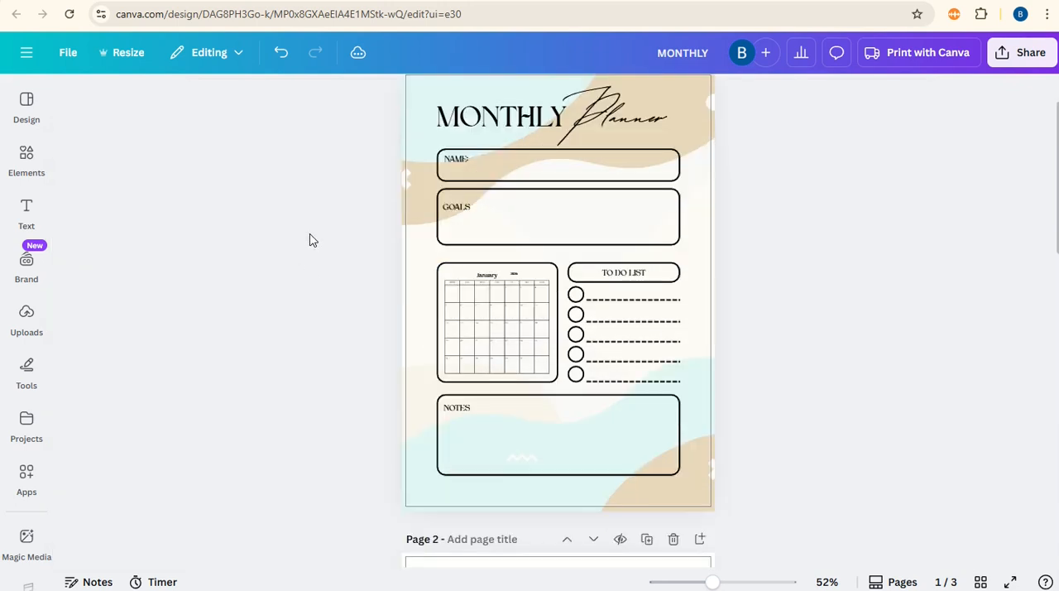